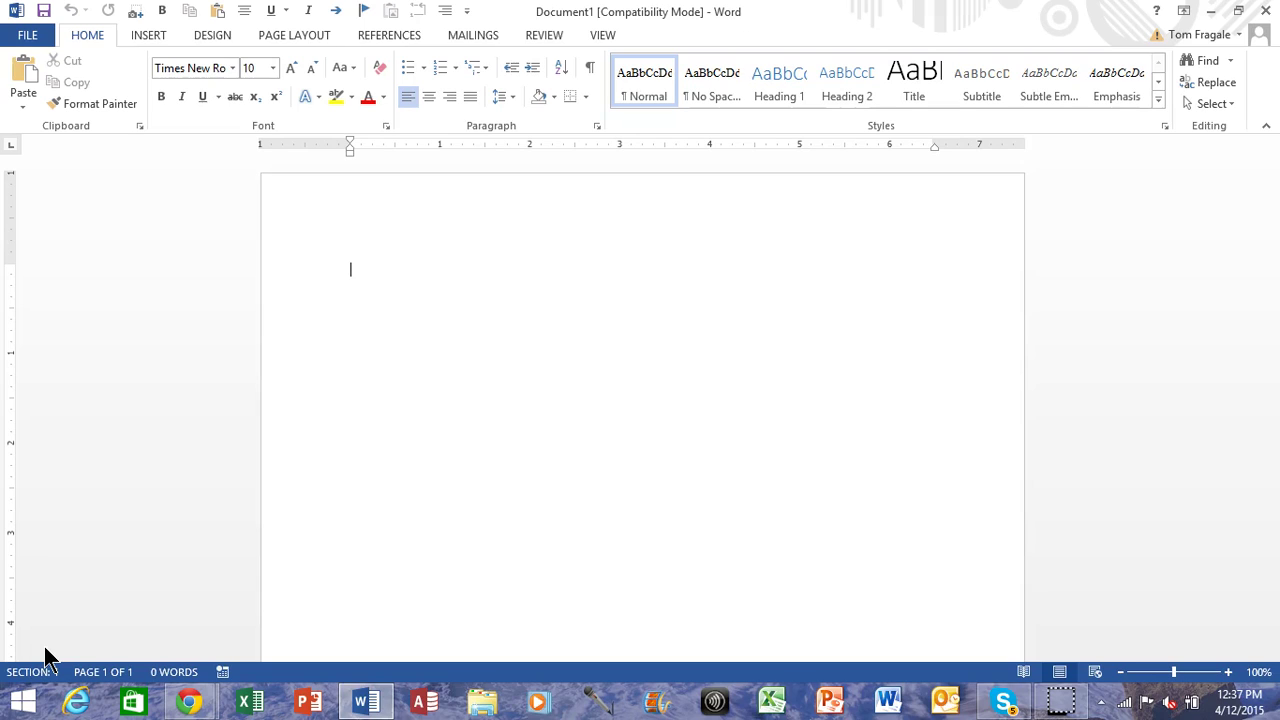
Type a sample name on the blank page as test text and select it.
text(Tom Fragal)
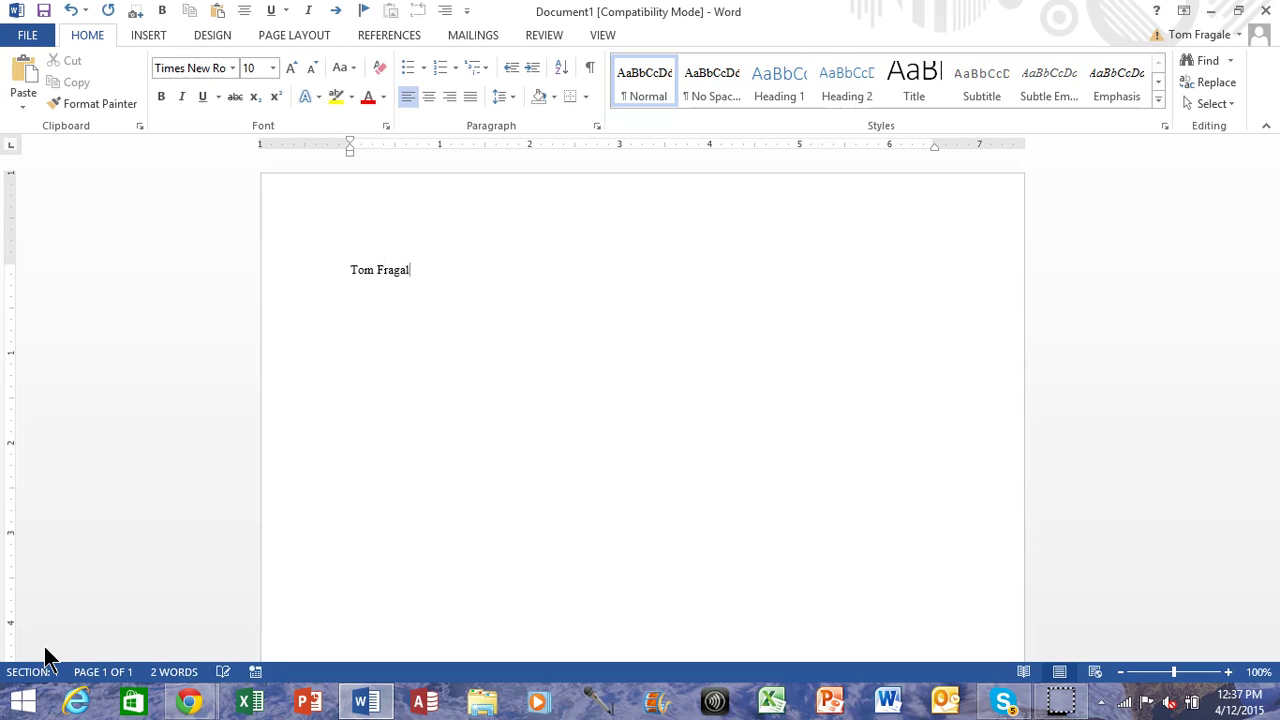
text(e)
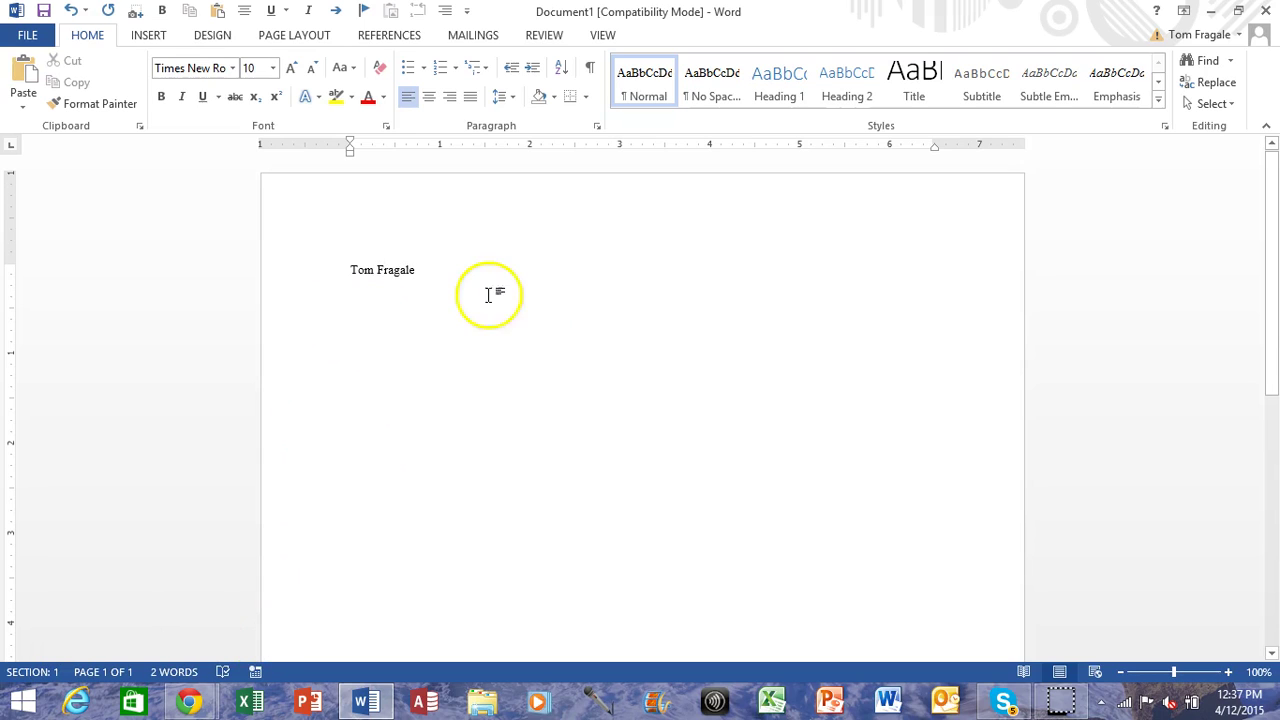
drag(420, 268, 343, 272)
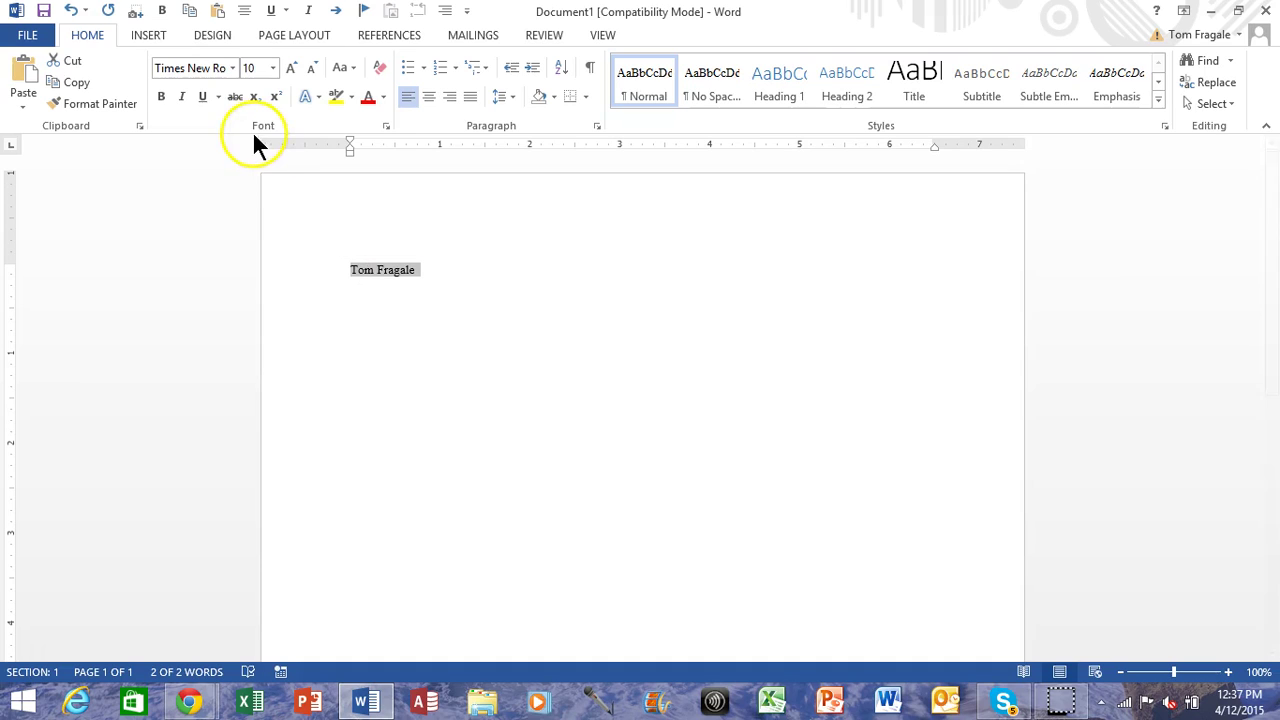
Choose Arial, Regular, 11 pt for the selected name in the full Font settings.
click(90, 40)
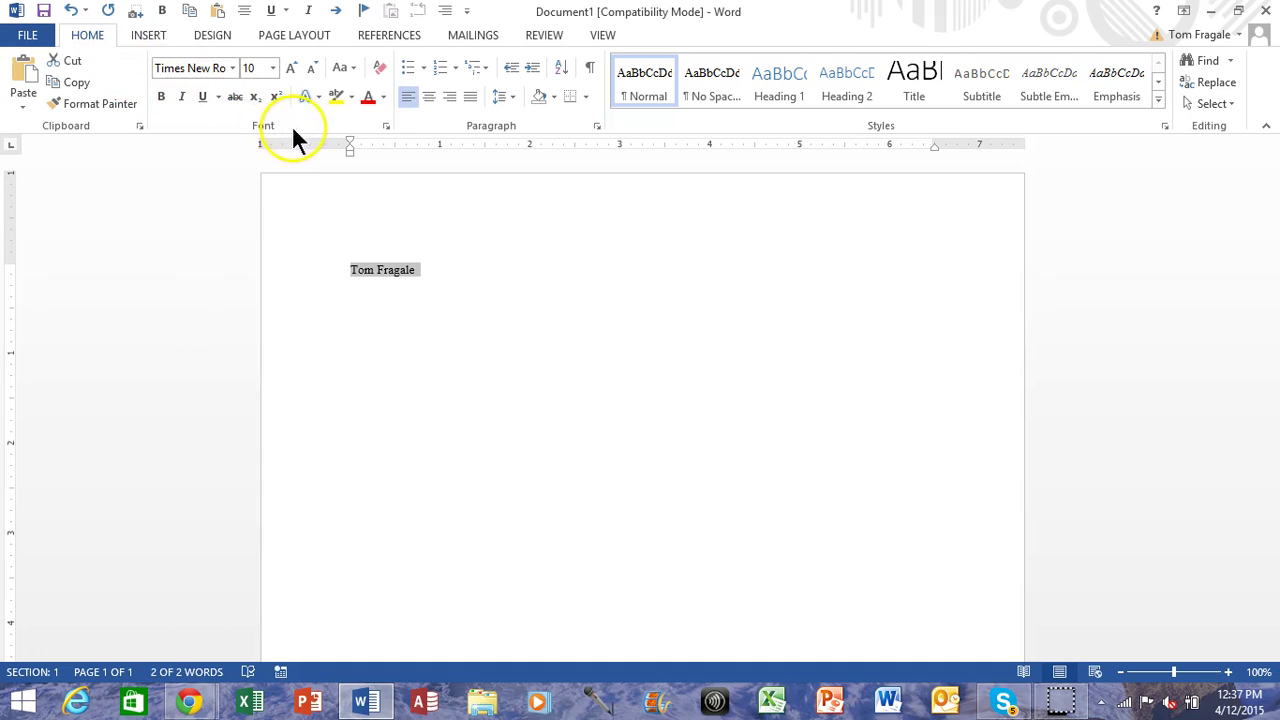
click(387, 127)
click(387, 128)
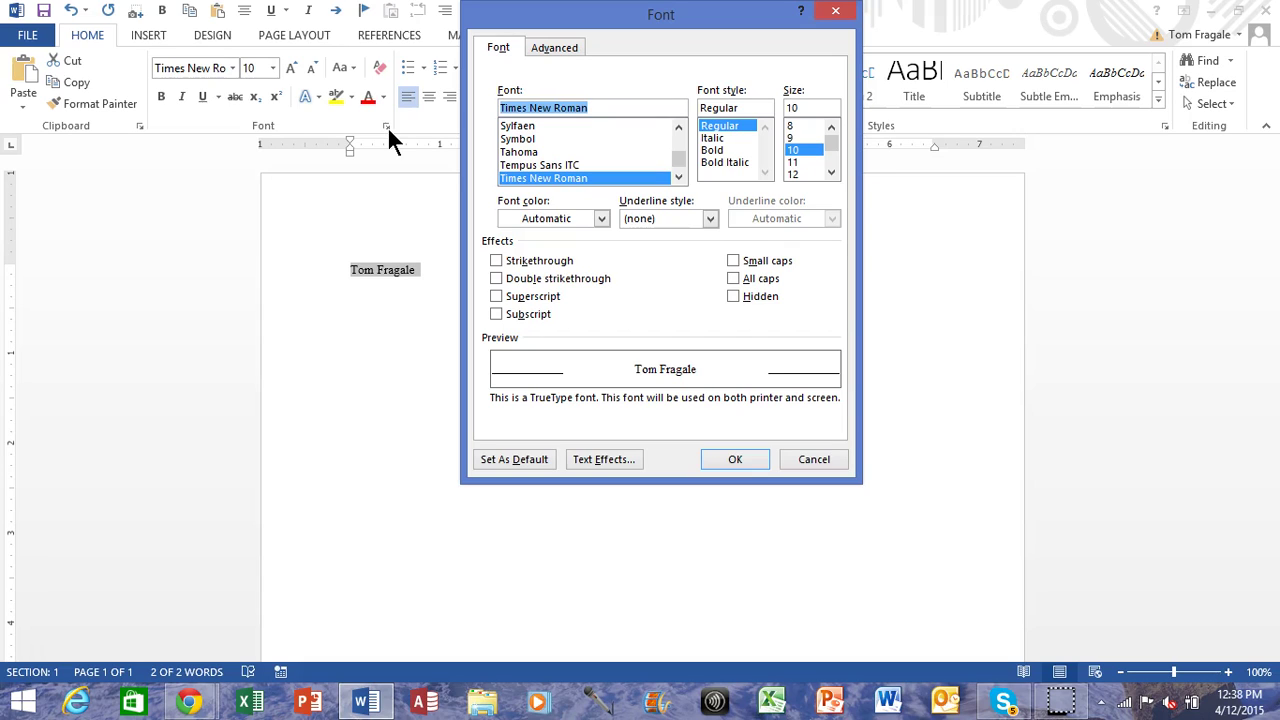
click(713, 163)
drag(685, 152, 681, 183)
click(515, 152)
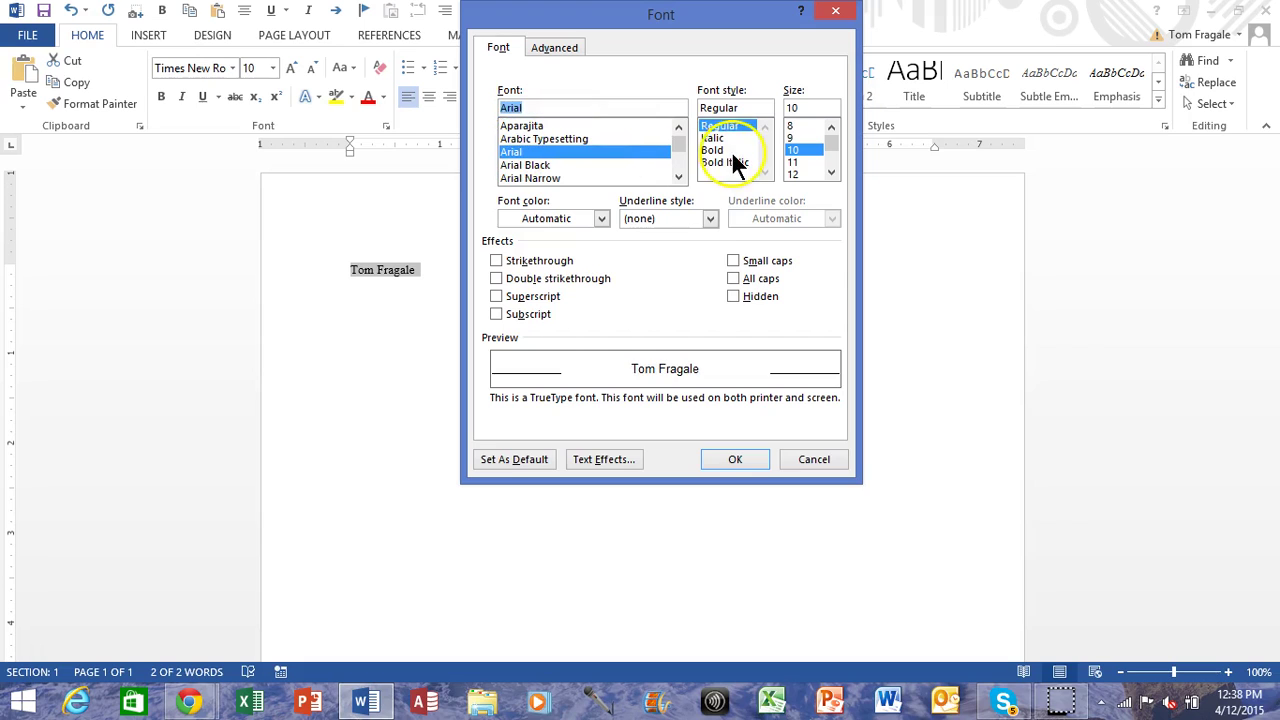
click(797, 161)
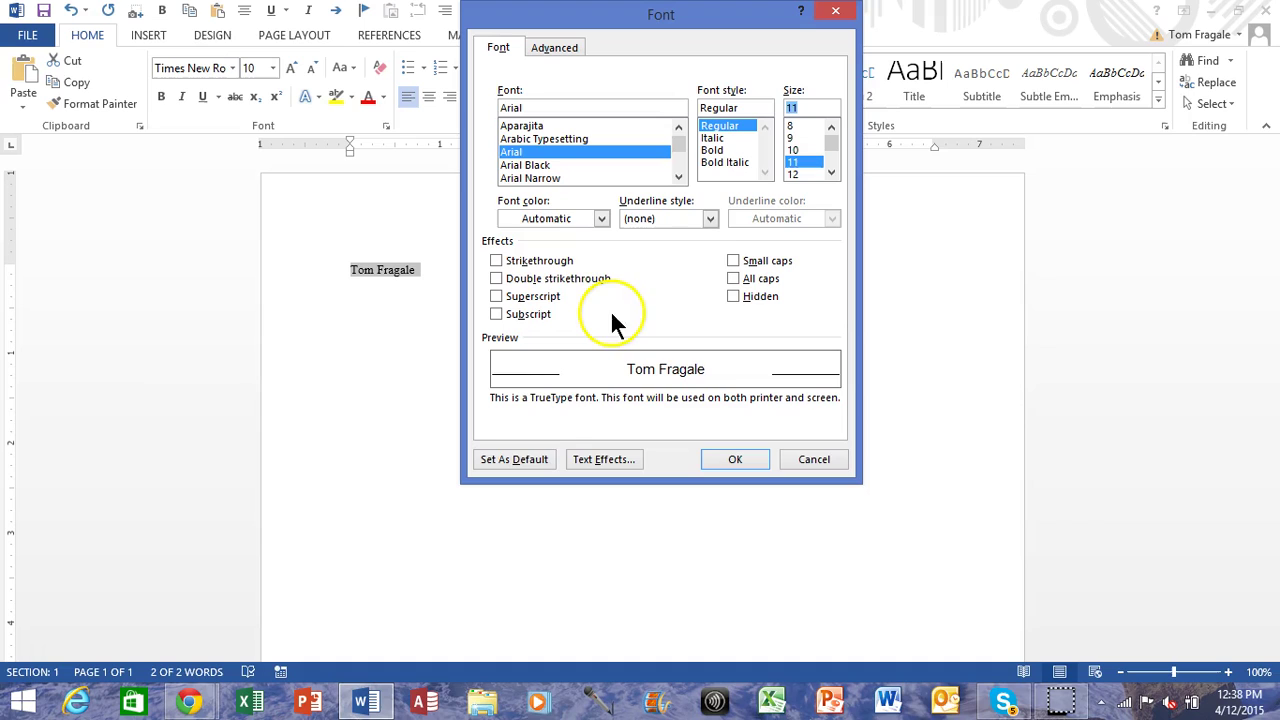
click(507, 458)
Save Arial 11 pt as the default font for all documents based on the Normal template.
click(507, 458)
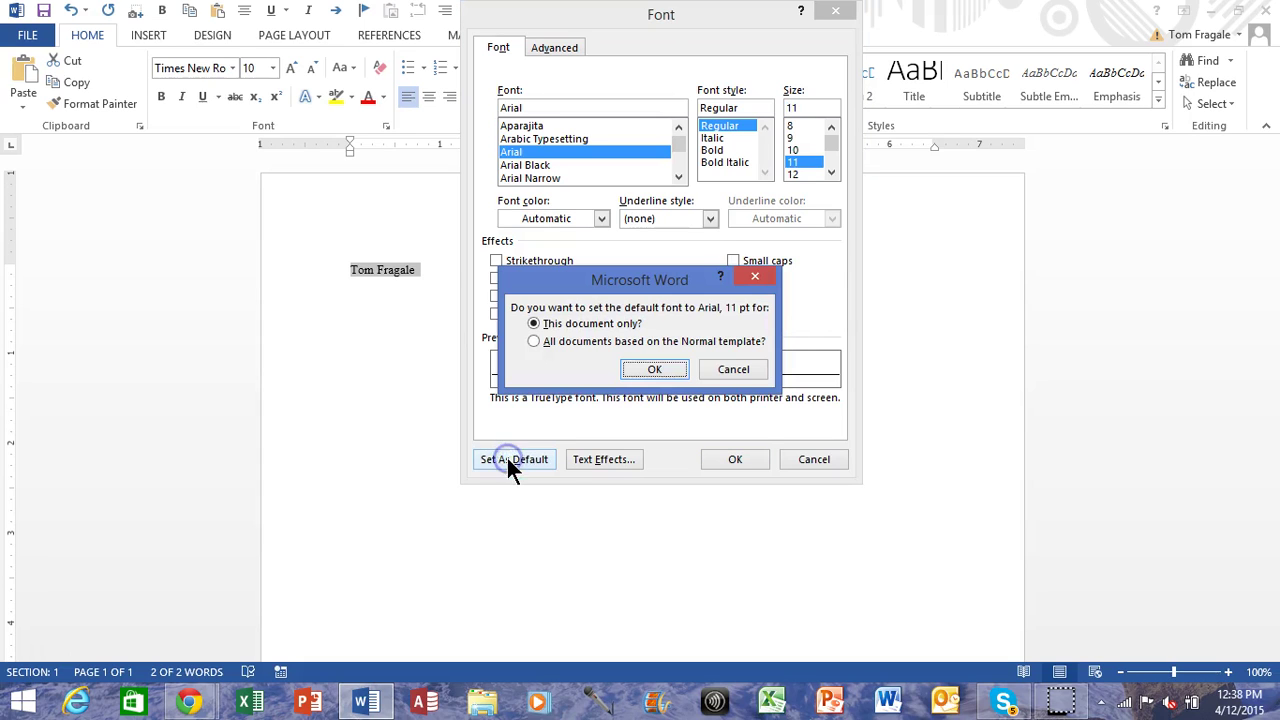
click(538, 343)
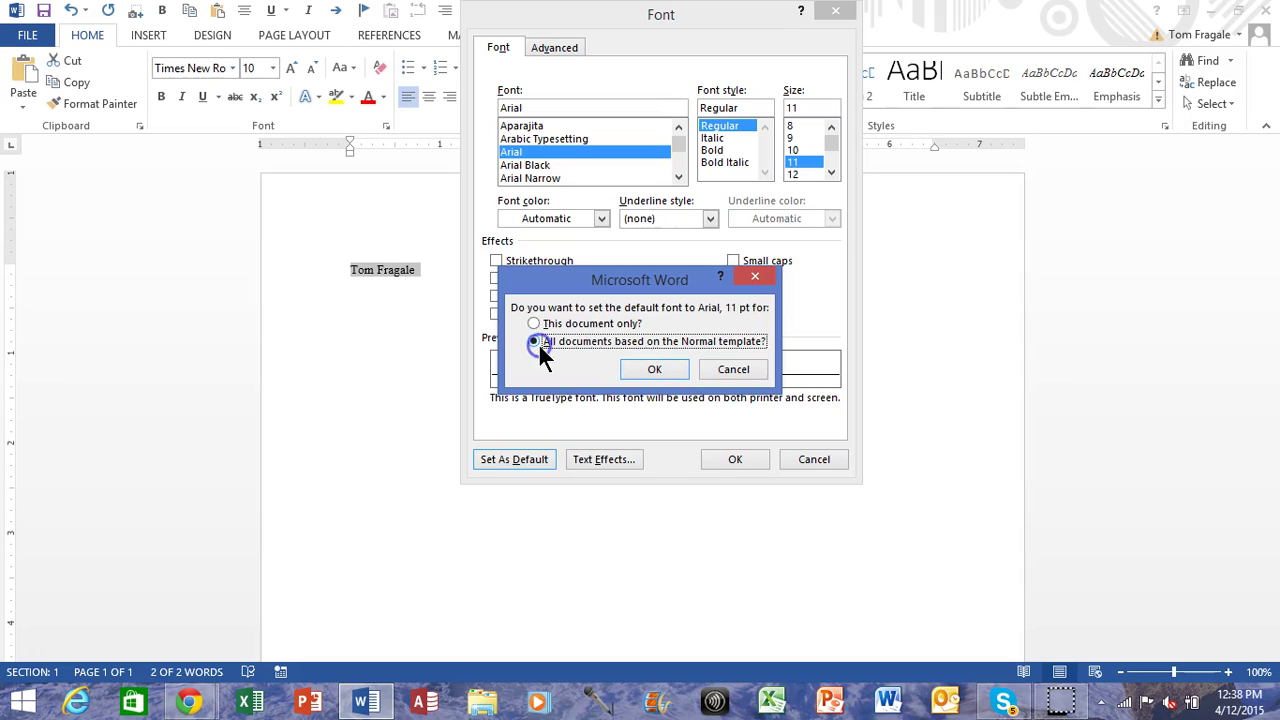
click(653, 372)
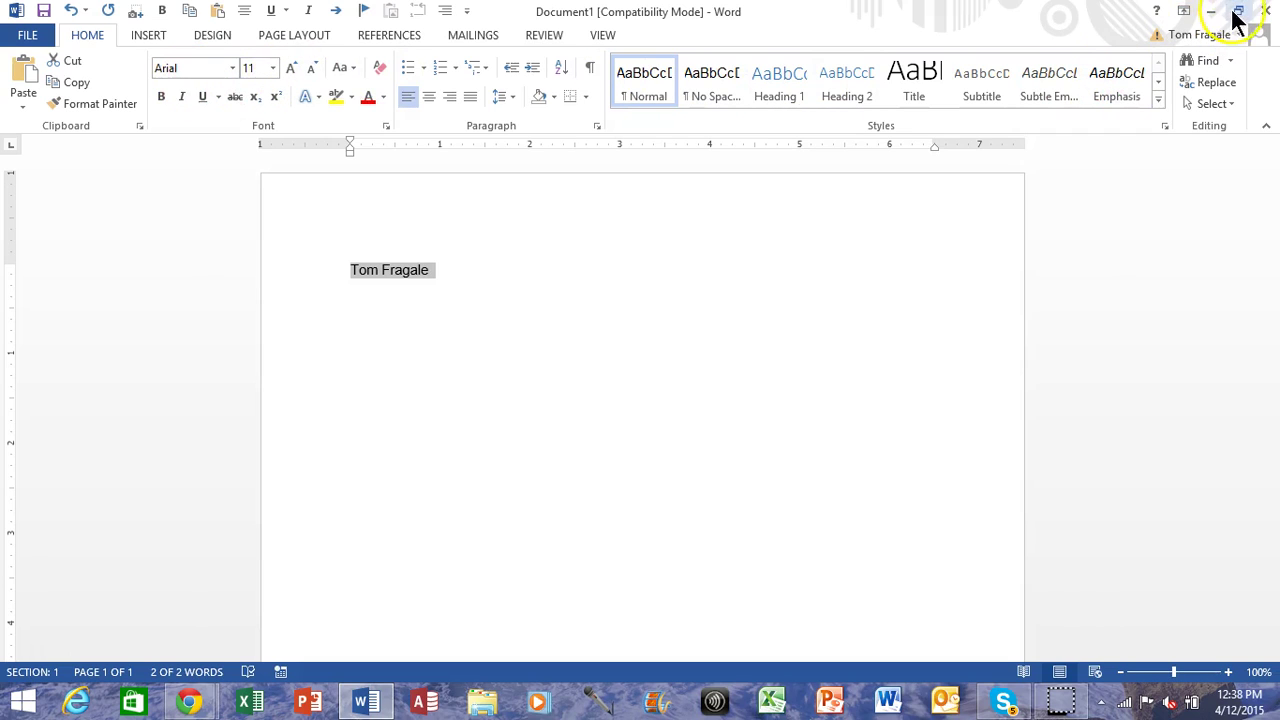
Close Word without saving the test document and relaunch it from the taskbar.
click(1266, 14)
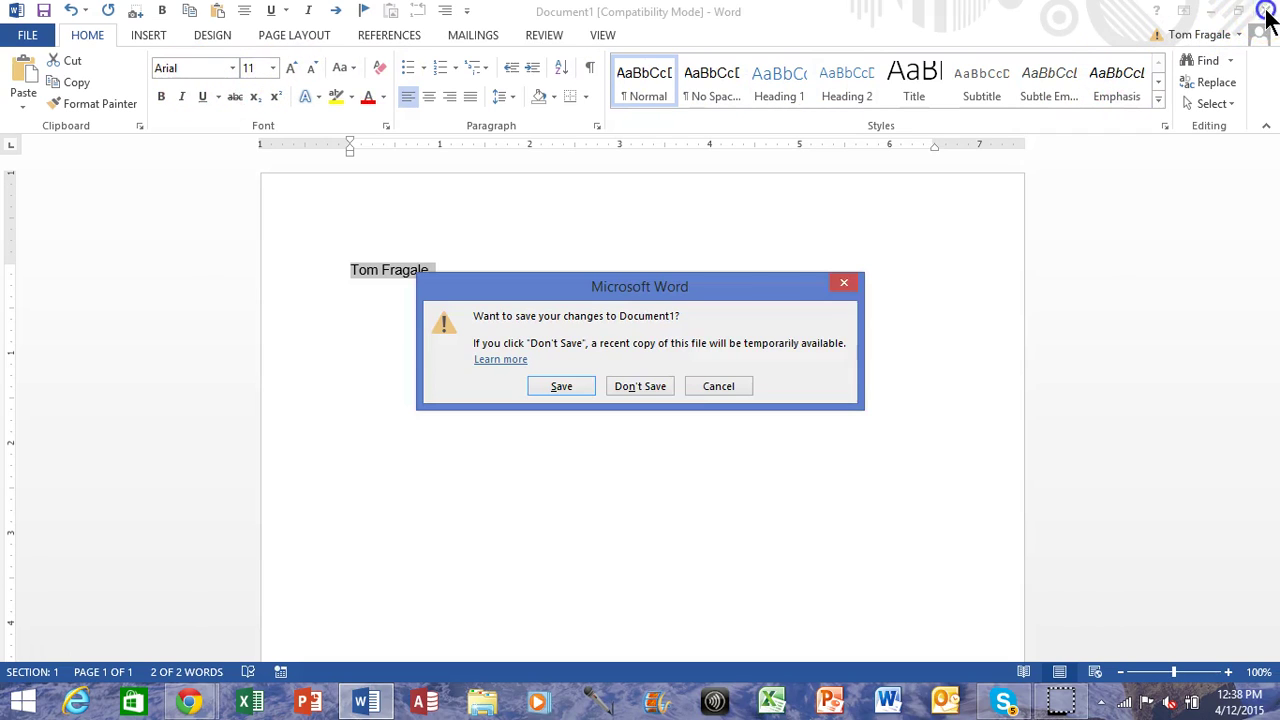
click(622, 387)
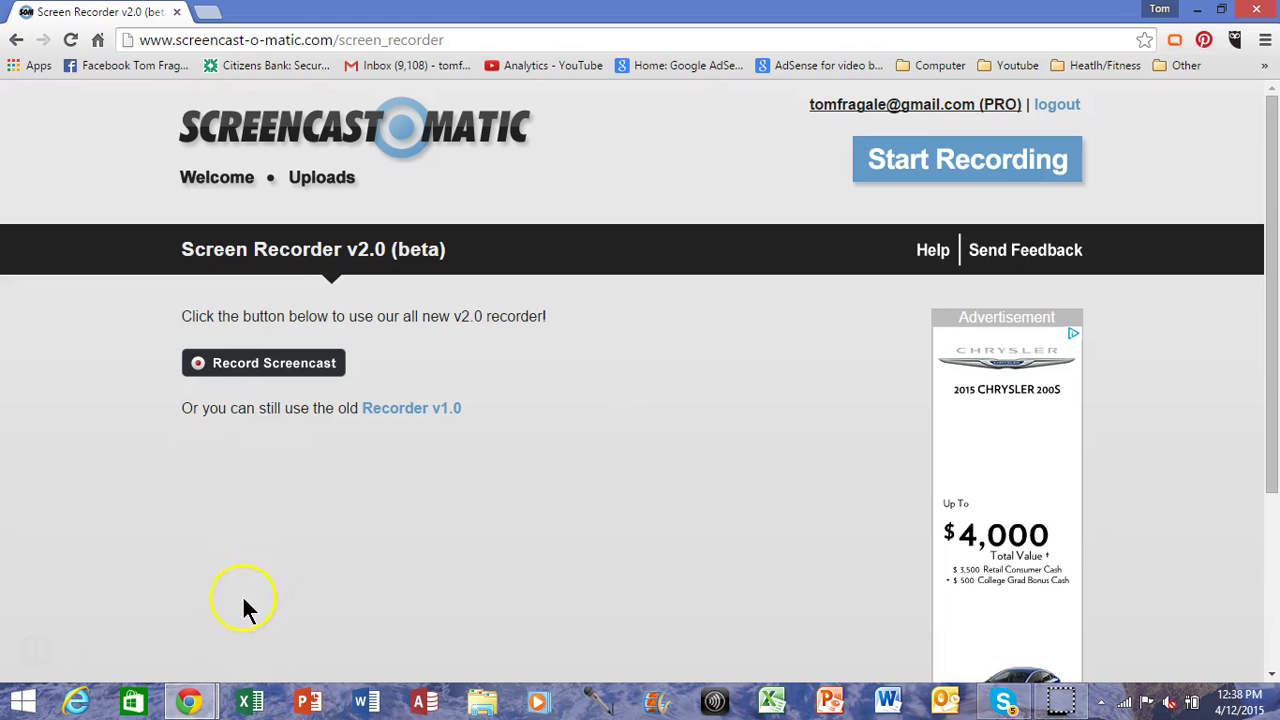
click(363, 700)
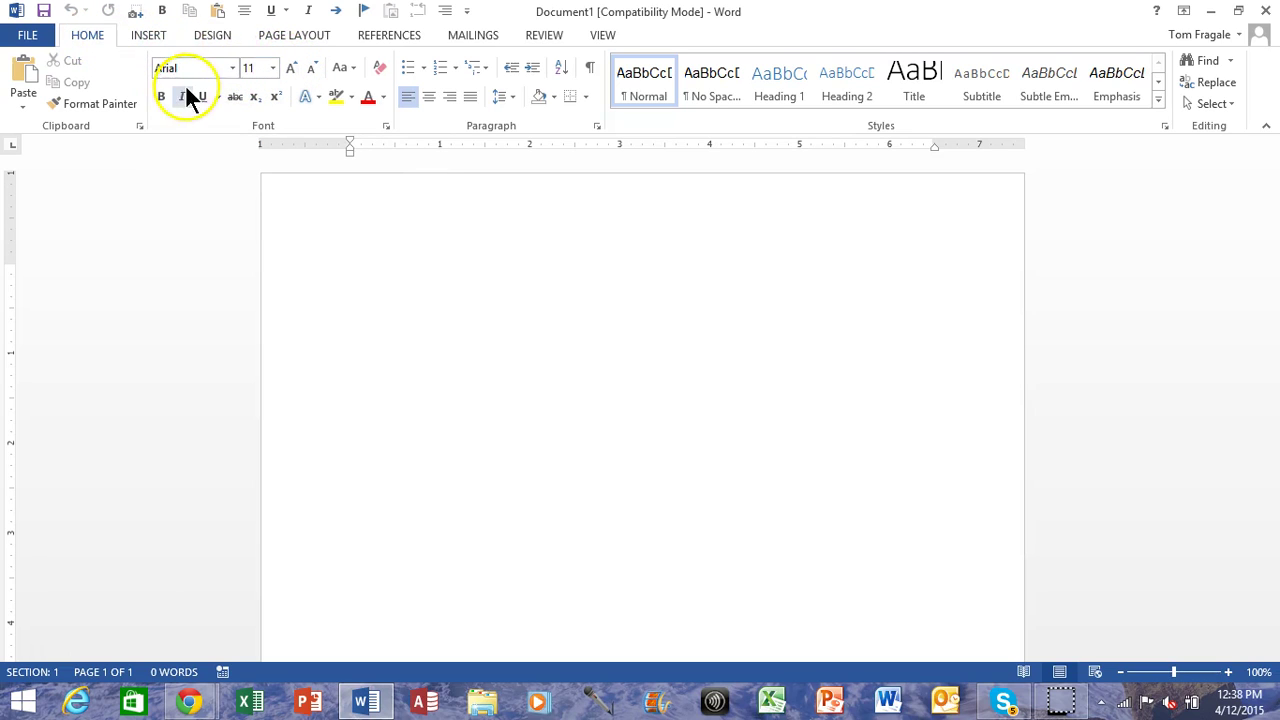
click(385, 128)
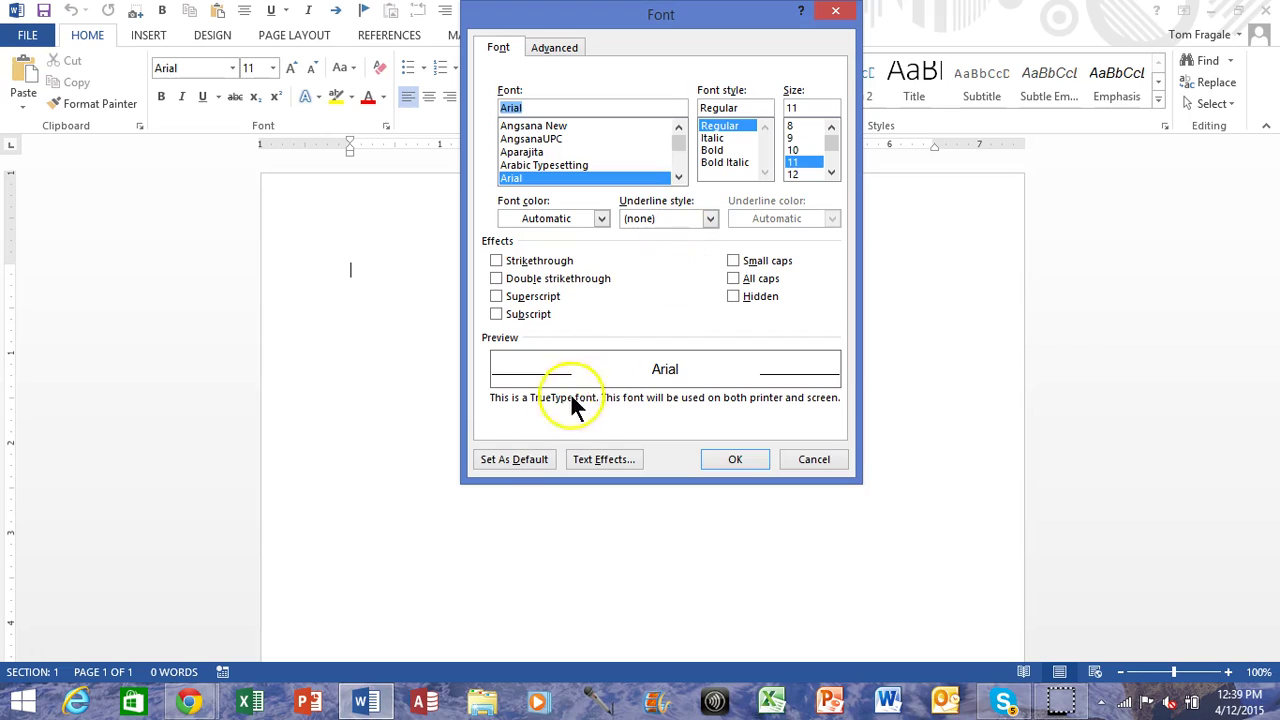
click(816, 459)
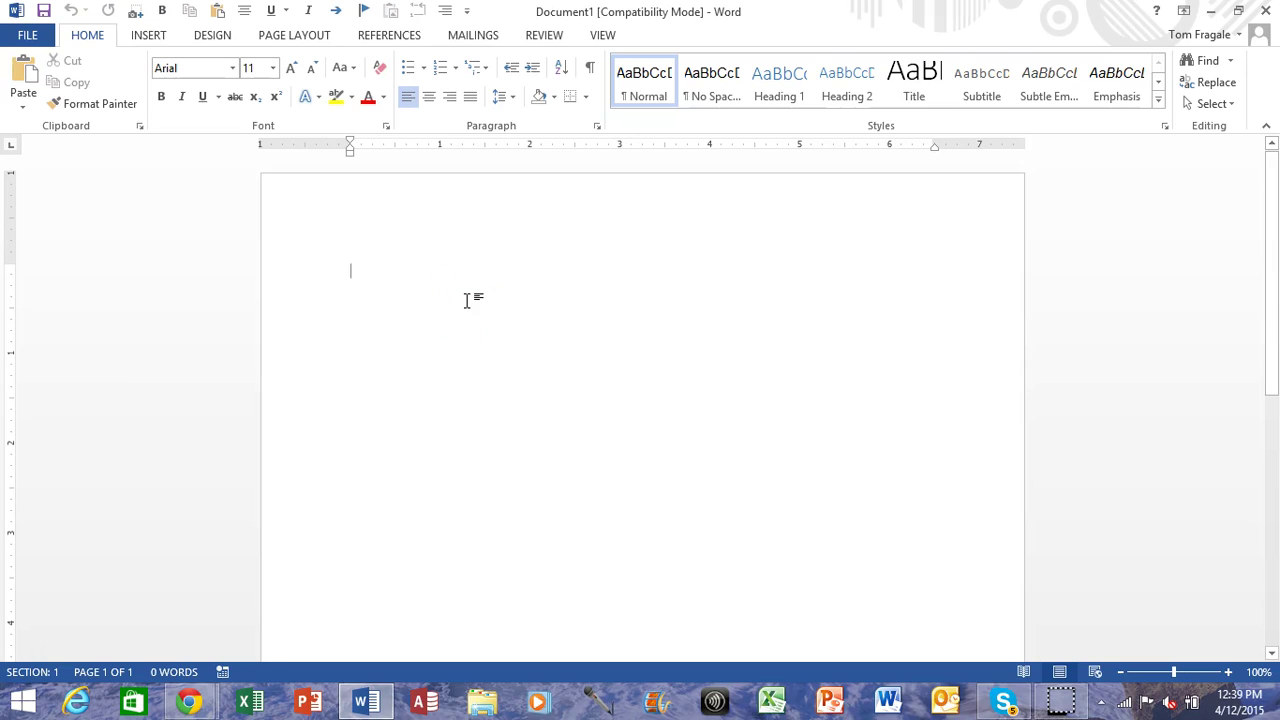
Type 'This is sentence 1. This is sentence 2.', paste copies to make five lines, then select them.
text(This)
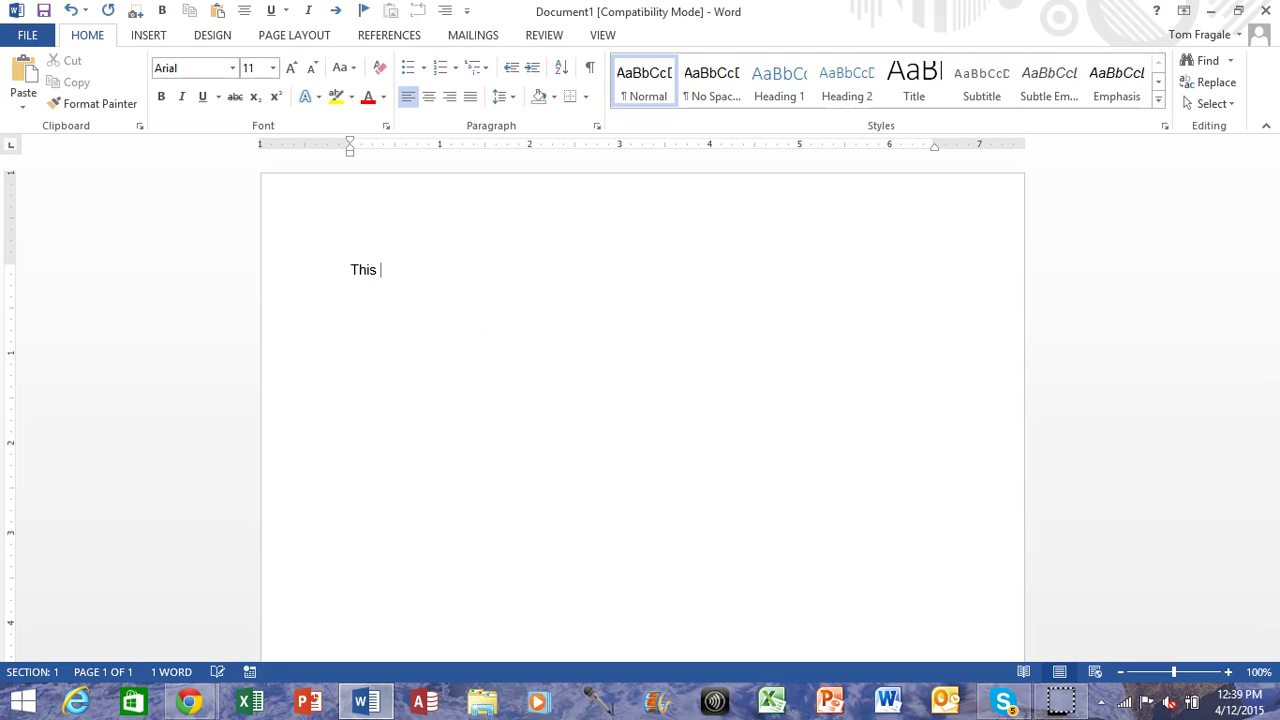
text( is sentence 1. This)
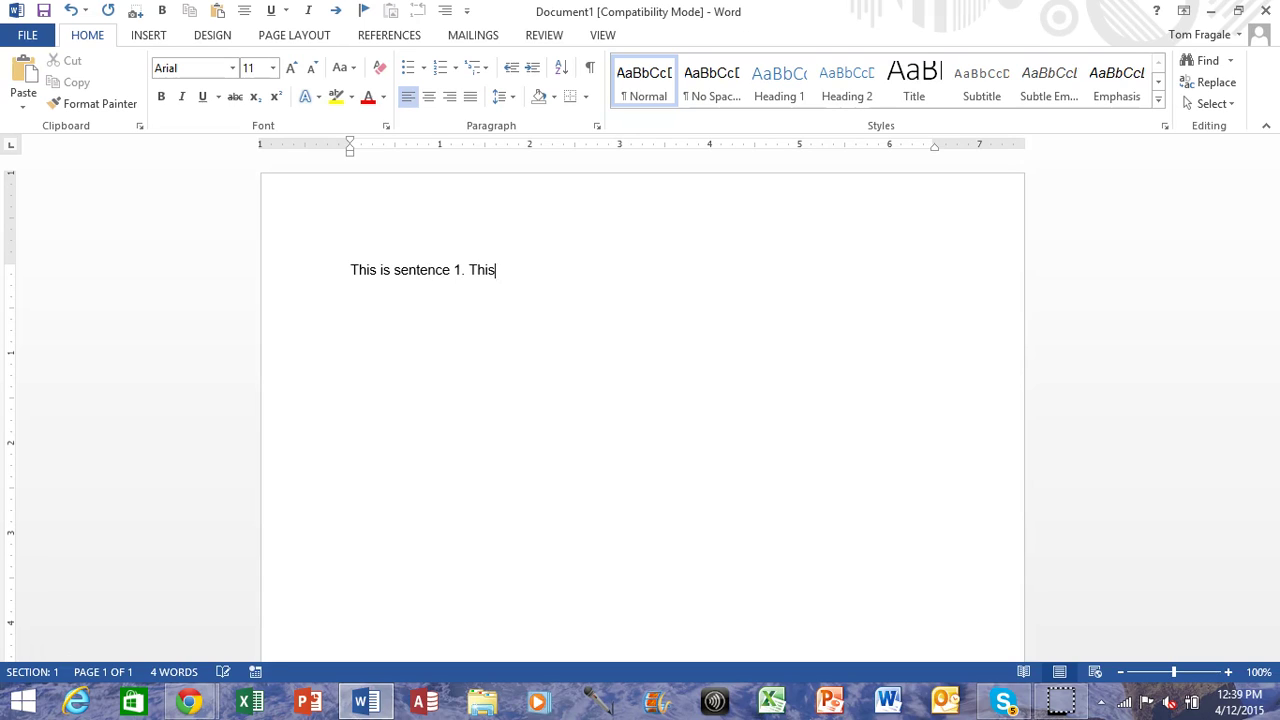
text( is sentence 2.)
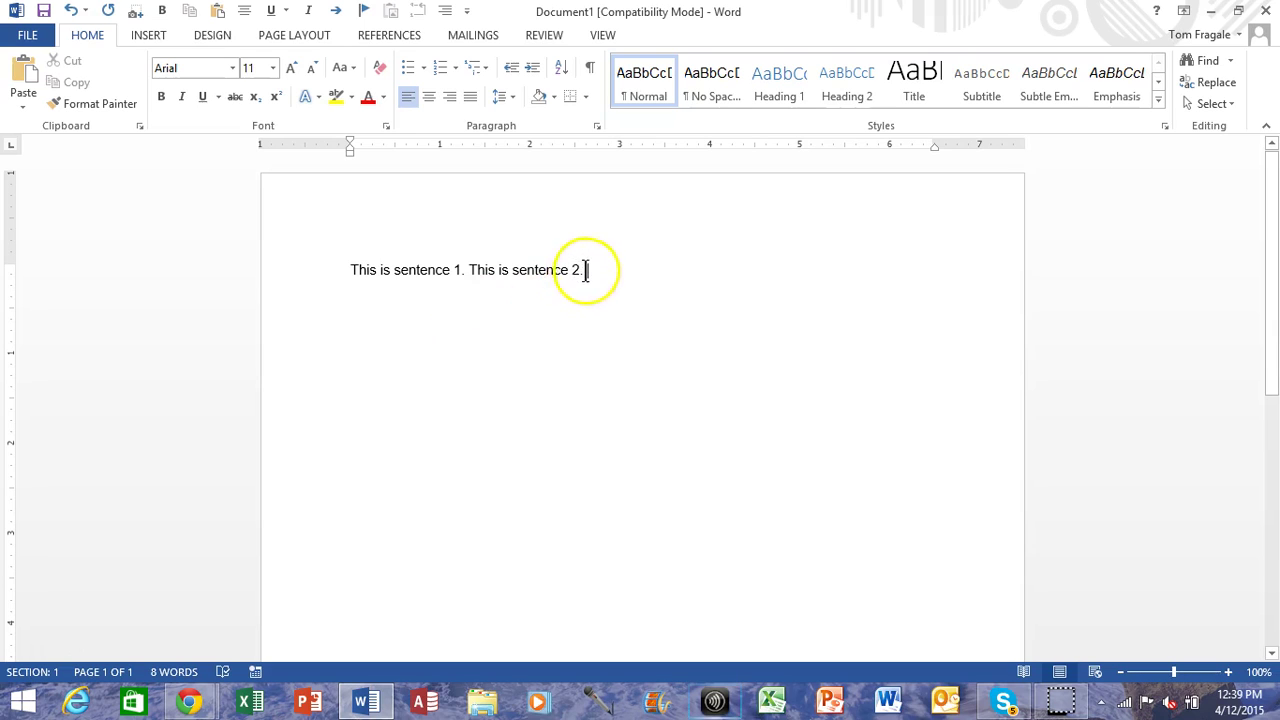
drag(587, 270, 349, 268)
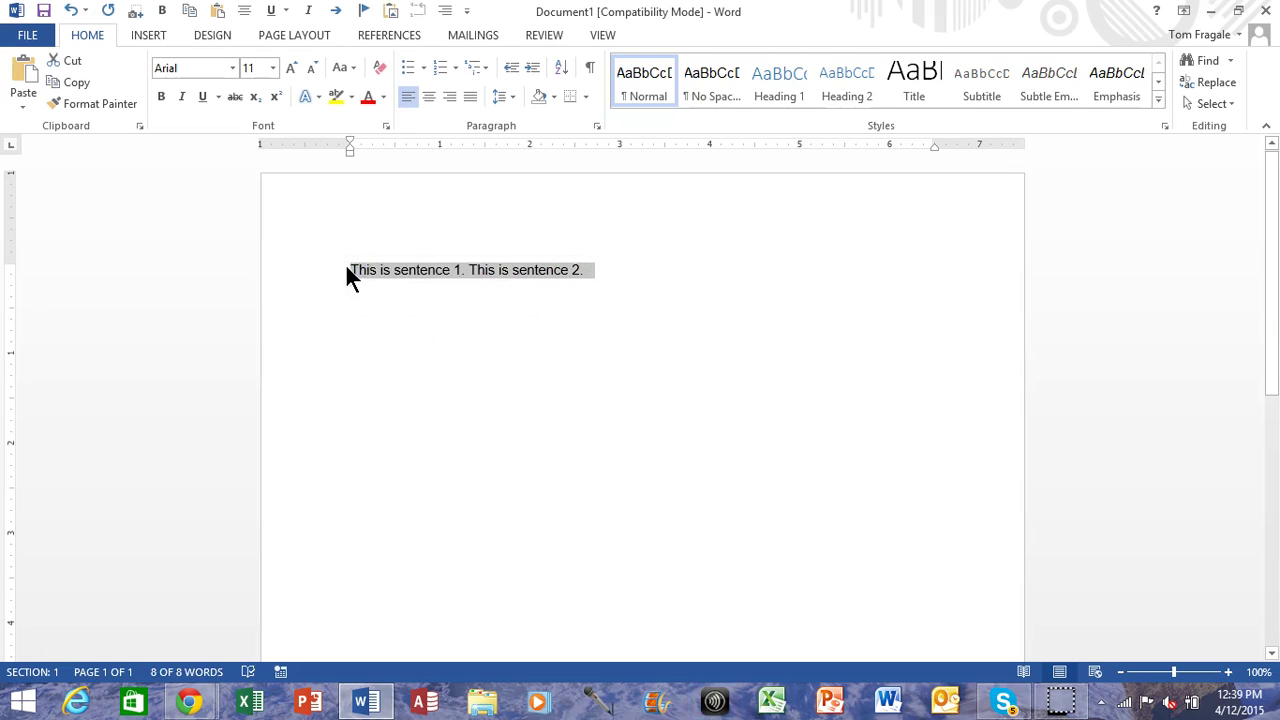
key(ctrl+c)
click(620, 277)
key(ctrl+v)
key(ctrl+v)
key(ctrl+v)
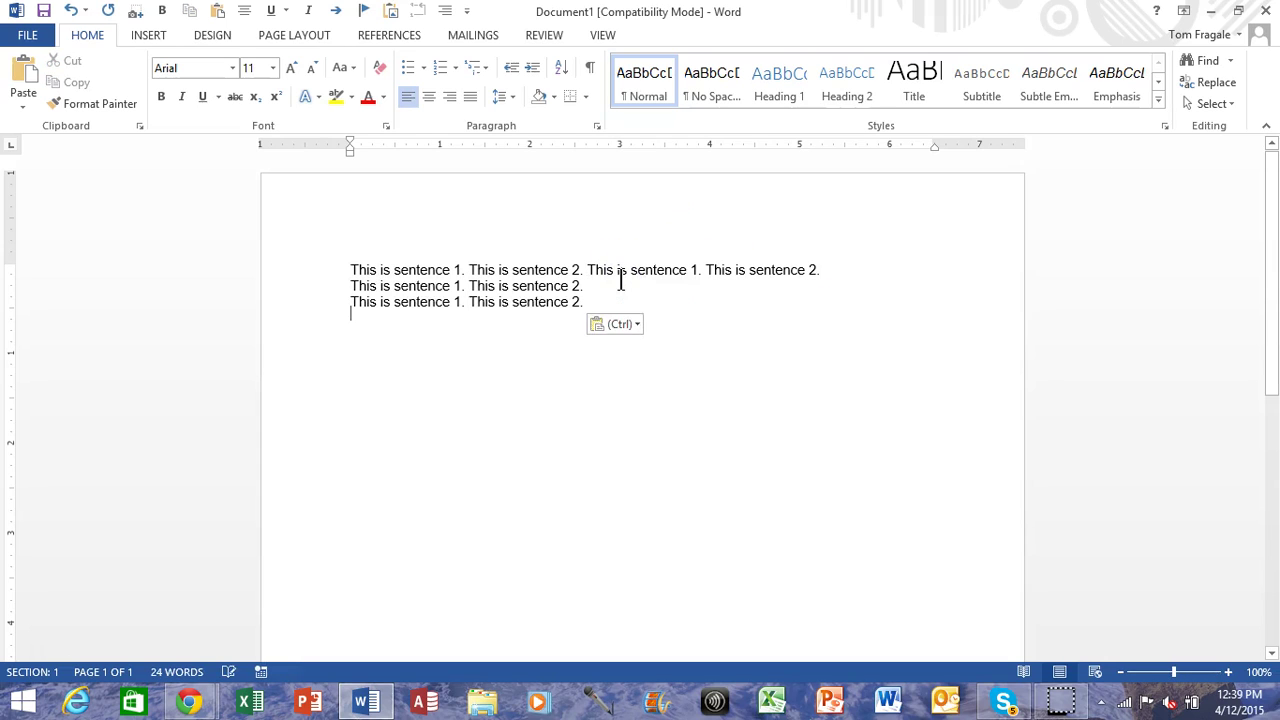
key(ctrl+v)
key(ctrl+v)
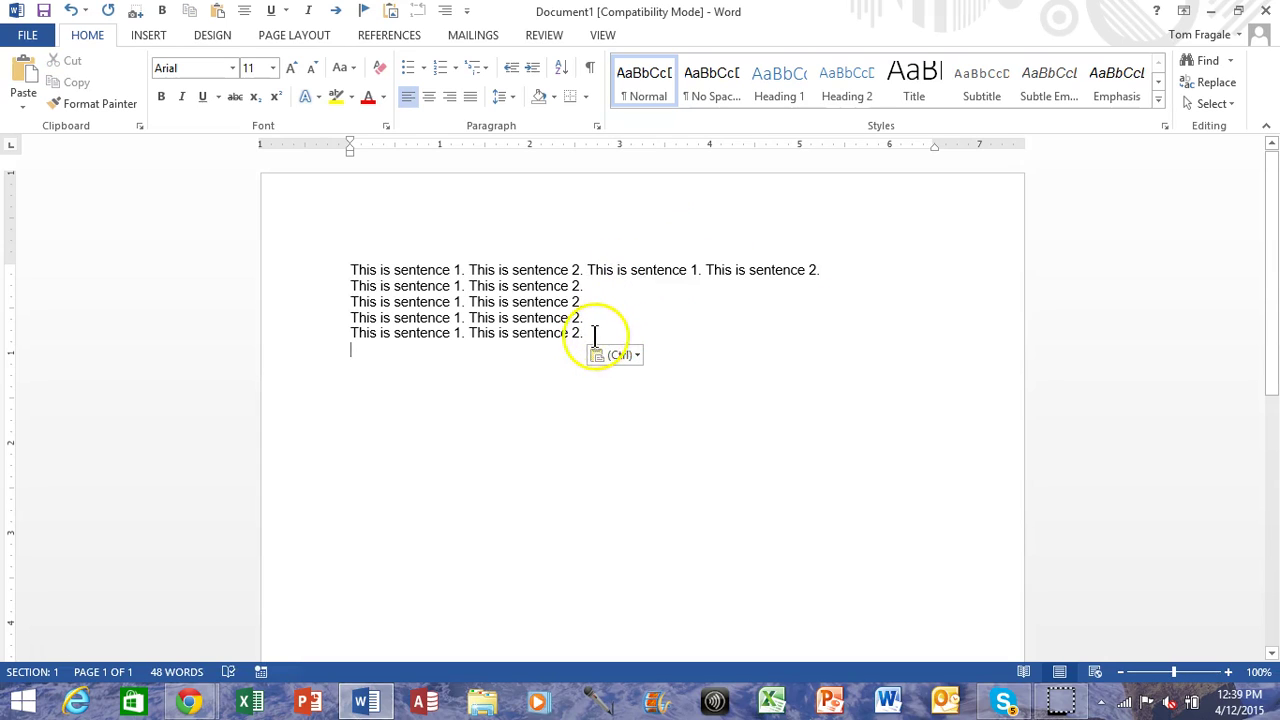
drag(586, 333, 362, 268)
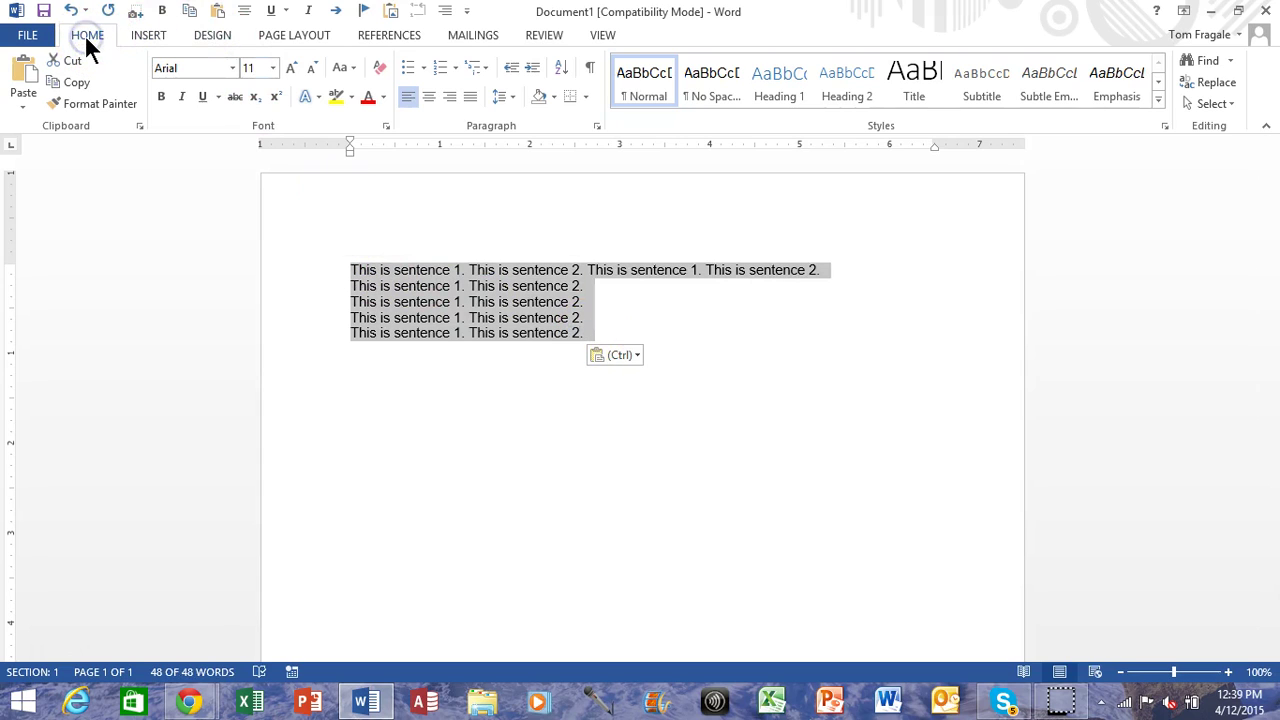
key(ctrl)
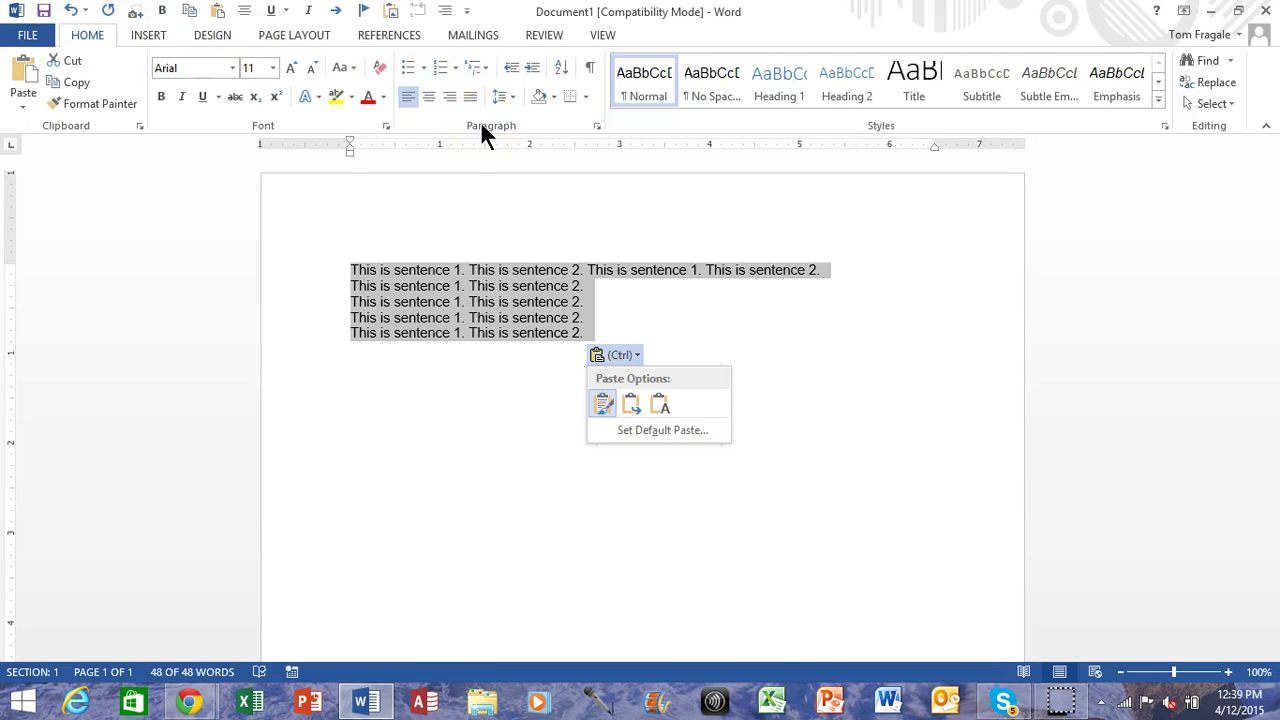
Choose Single line spacing in the Paragraph settings and save it as the default for all Normal-template documents.
click(597, 125)
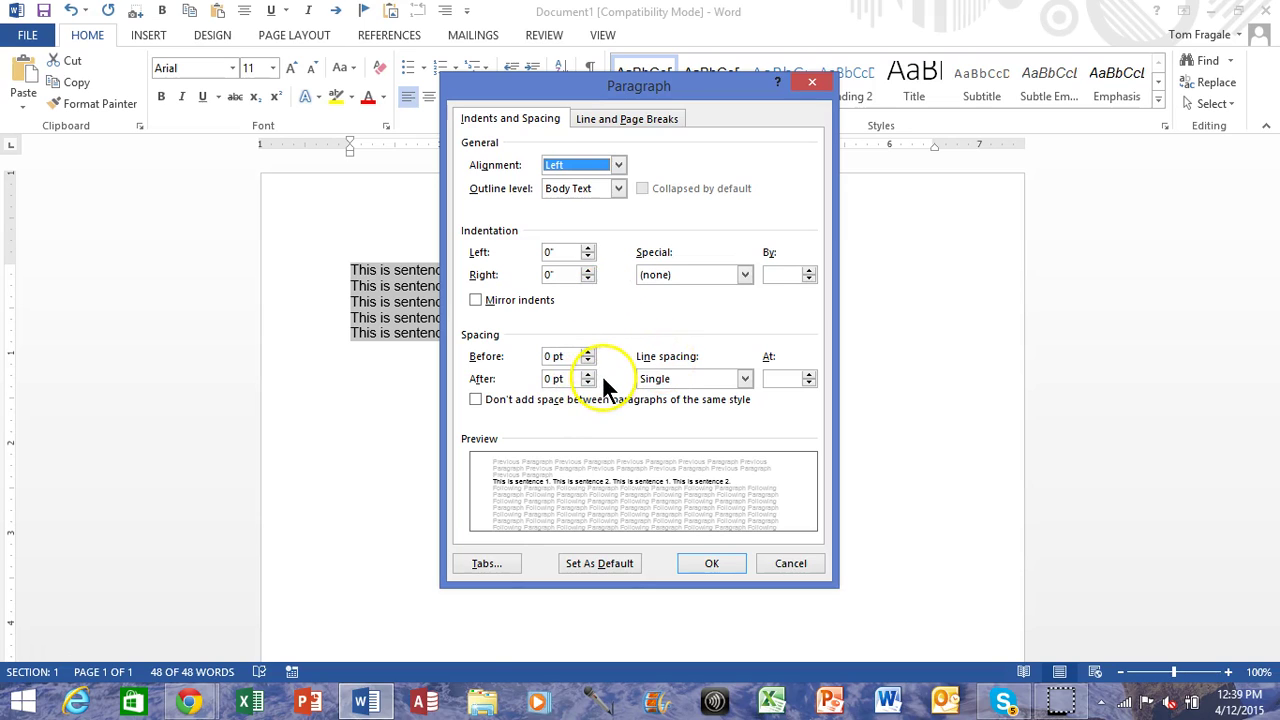
click(744, 380)
click(677, 392)
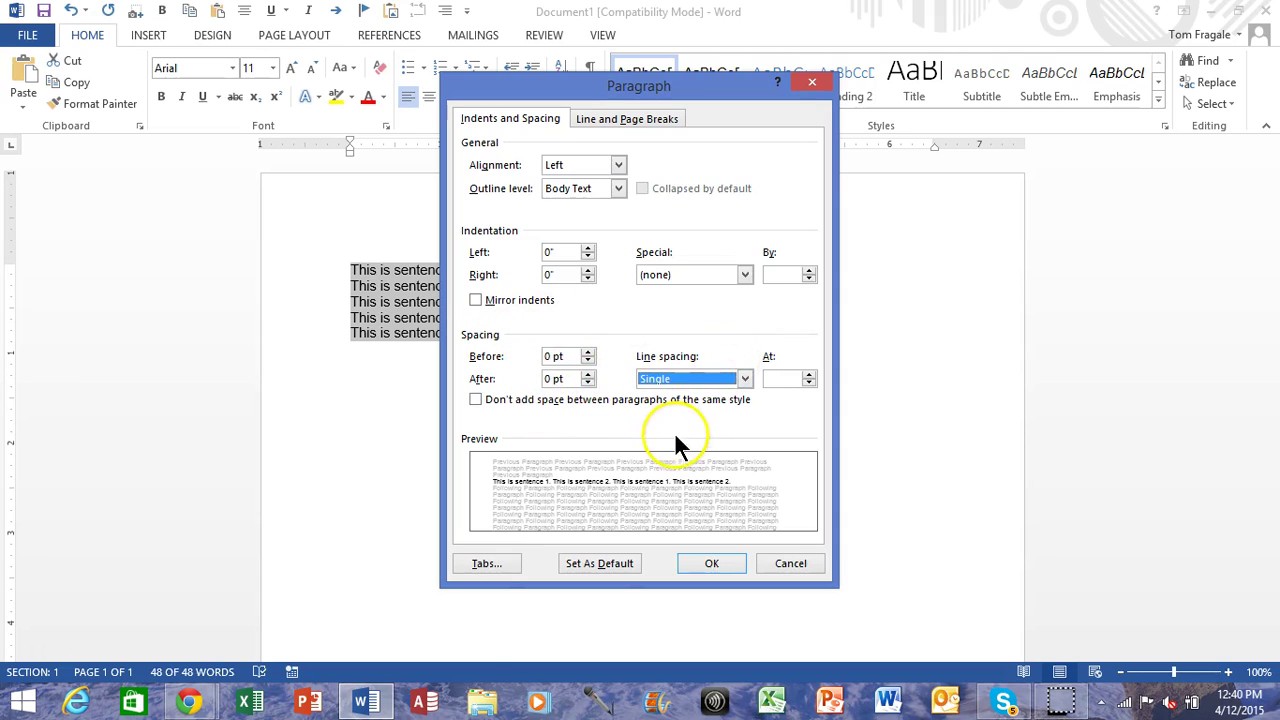
click(589, 566)
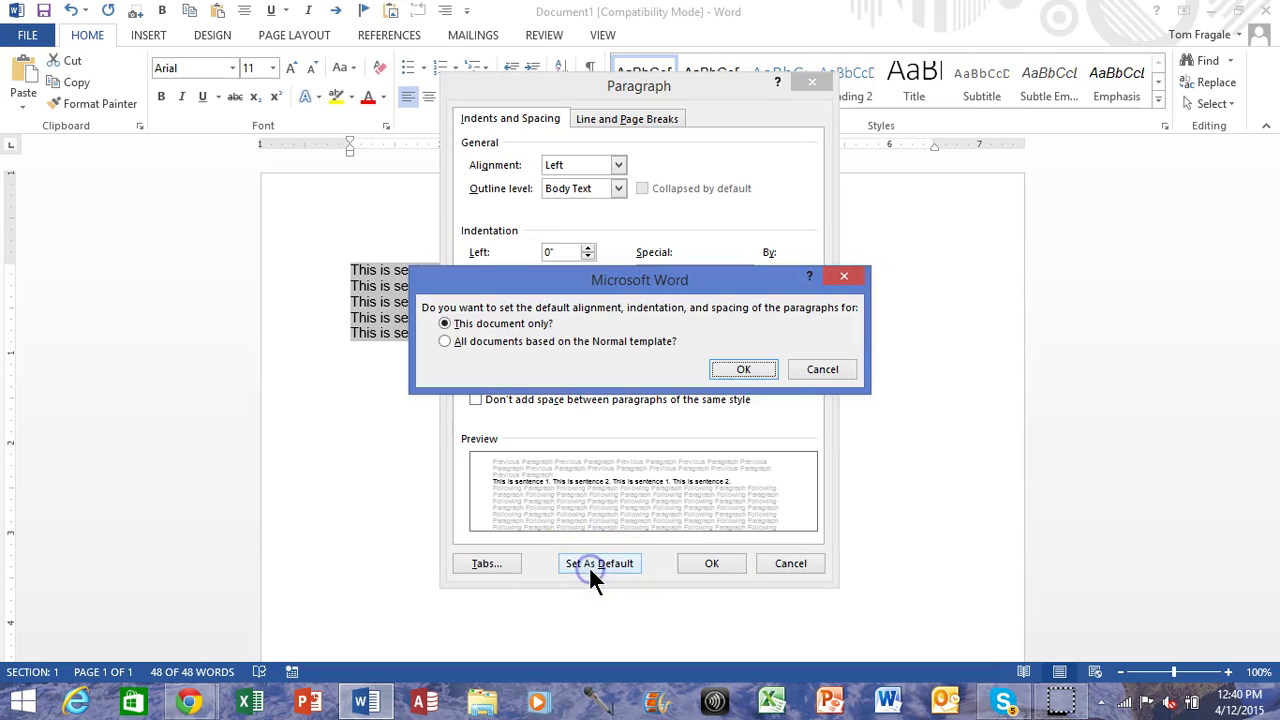
click(447, 342)
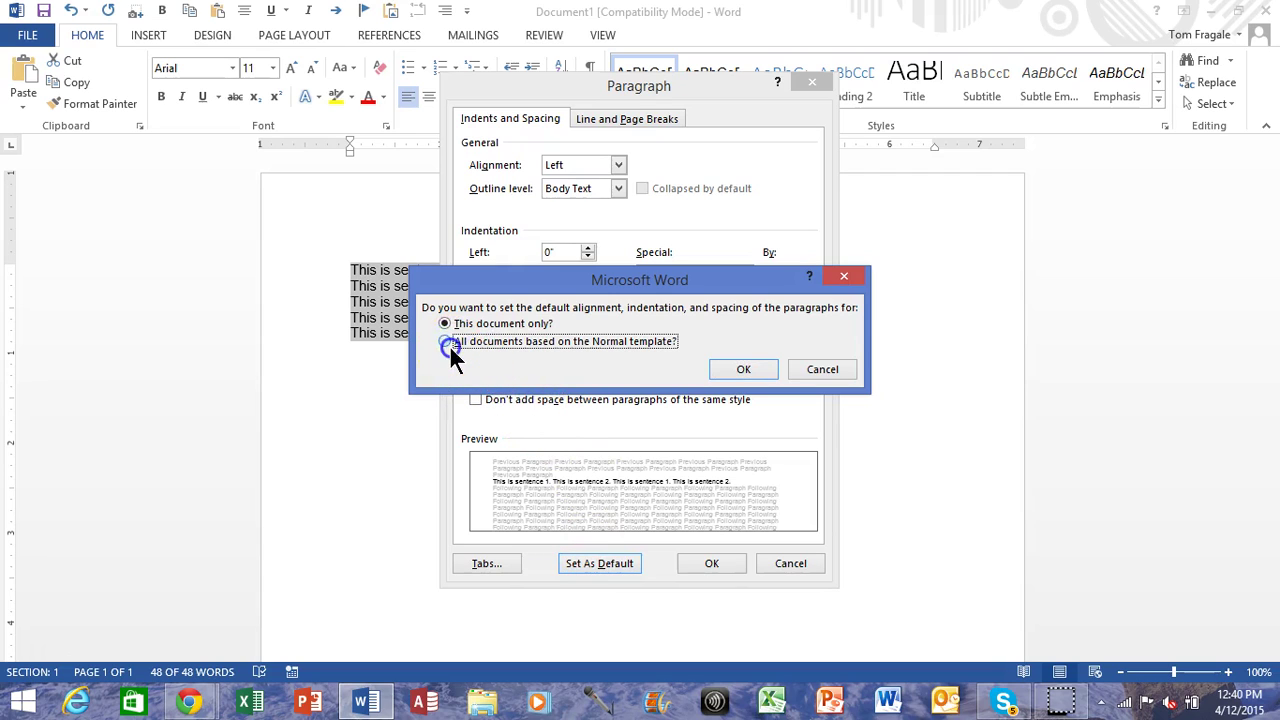
click(740, 370)
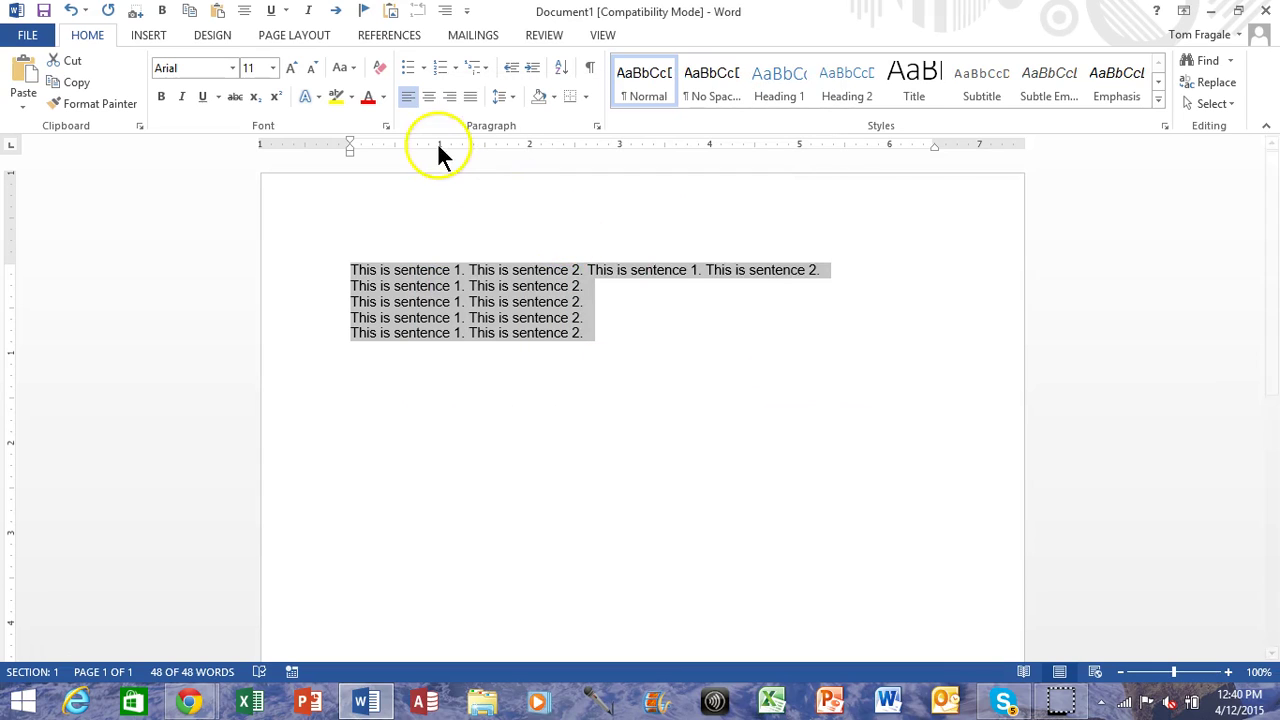
click(384, 127)
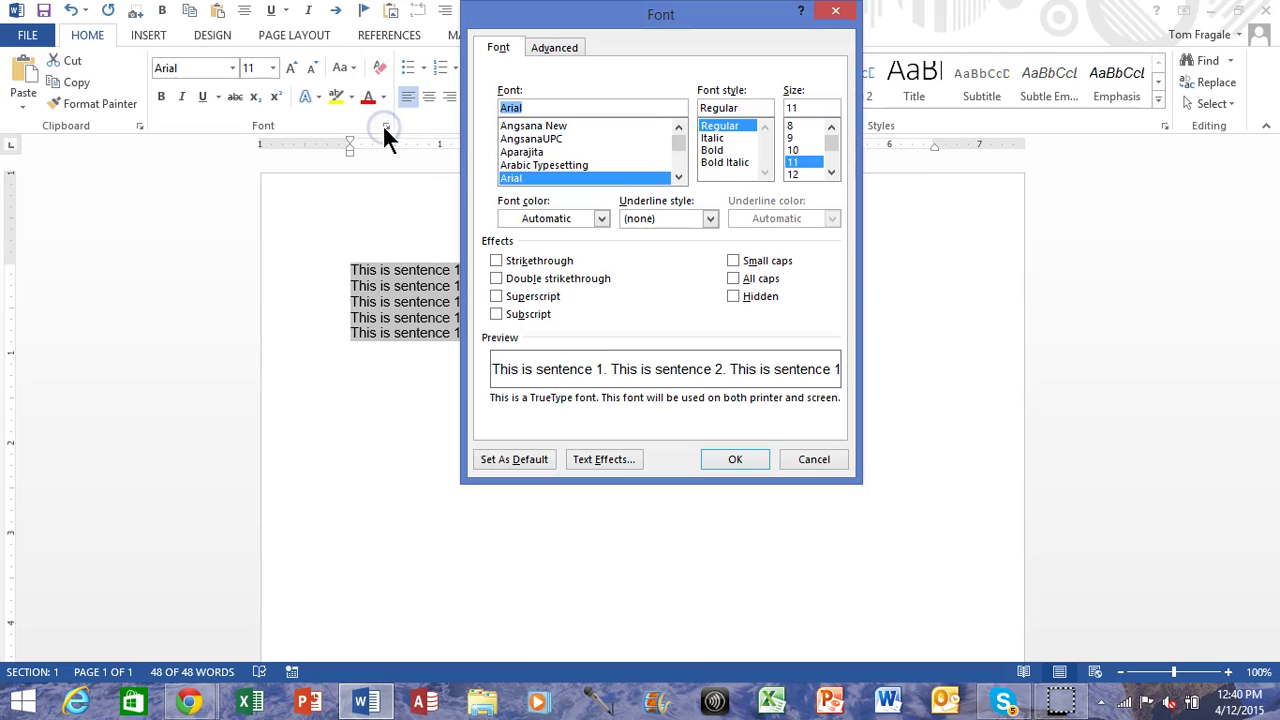
click(718, 449)
click(597, 126)
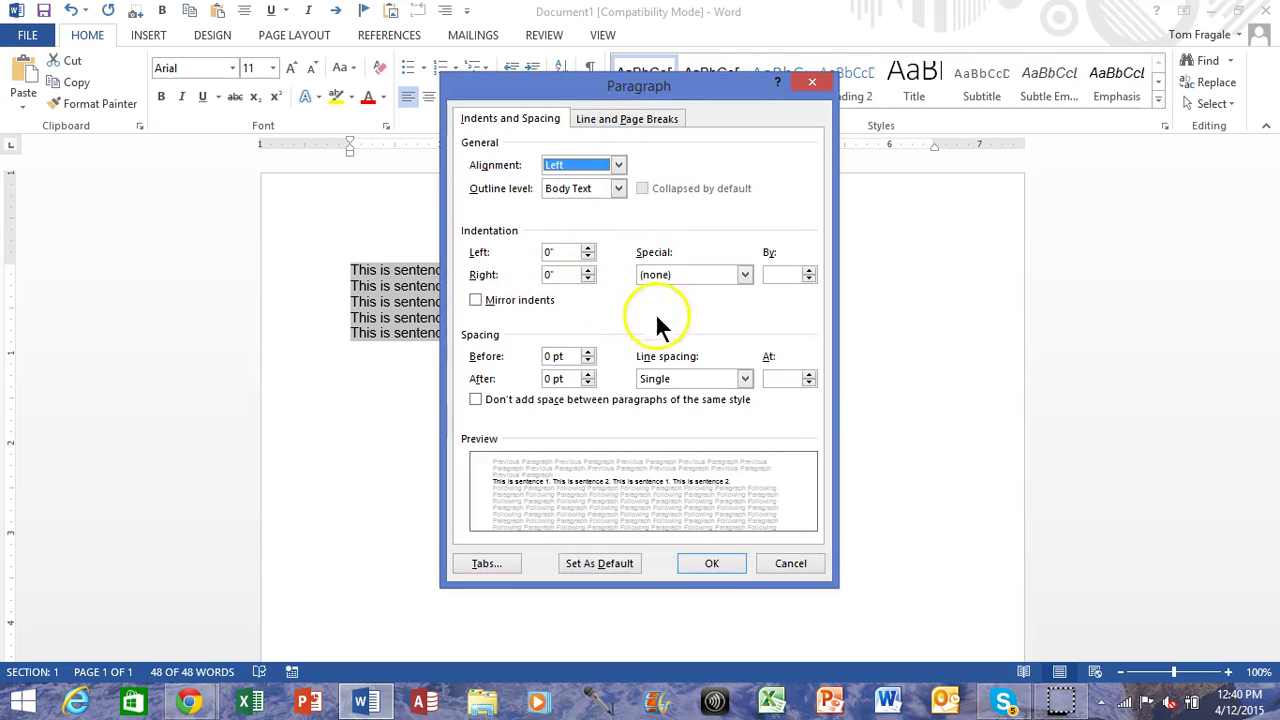
click(815, 85)
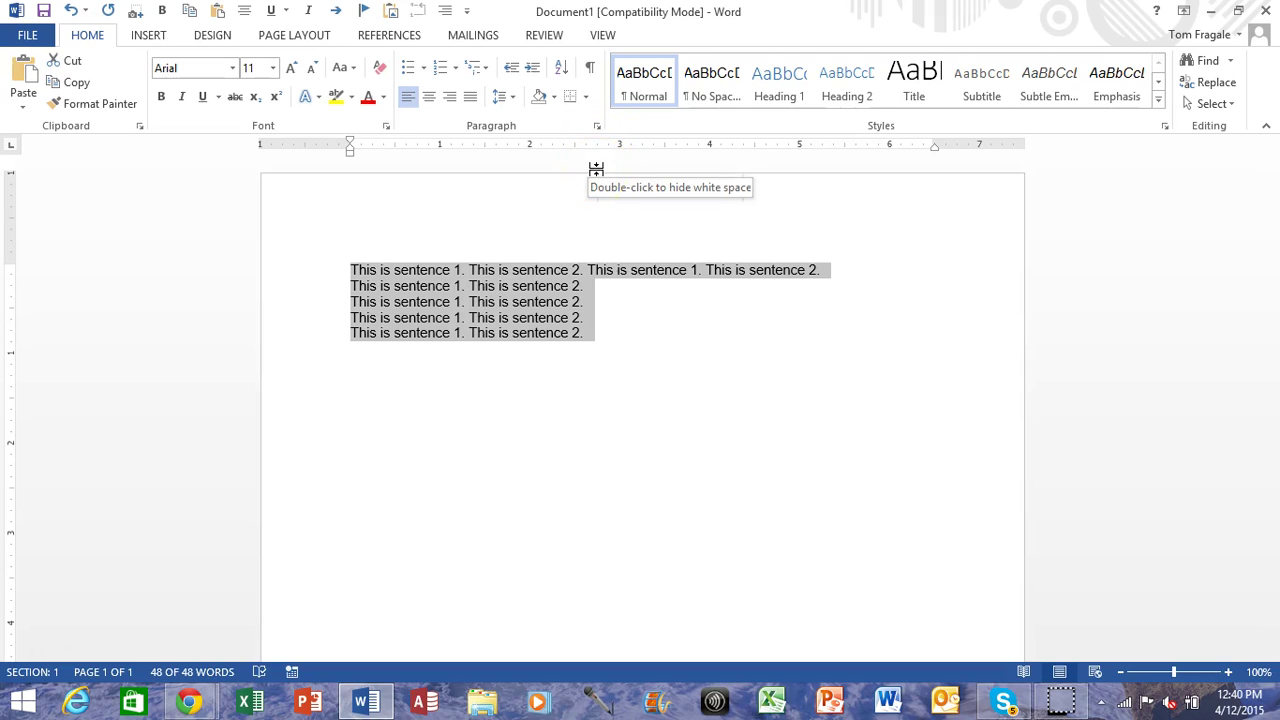
Review the 1-inch margins and Letter paper in Page Setup, then make them the default.
click(292, 38)
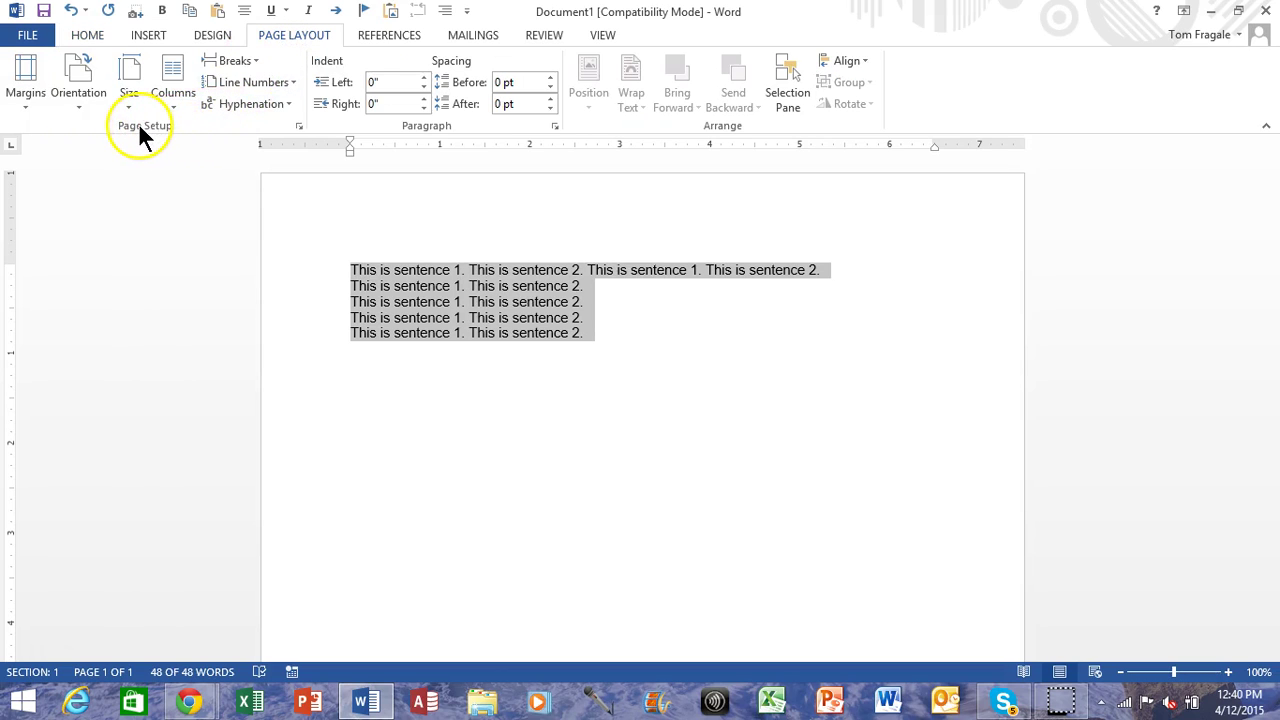
click(299, 126)
click(299, 126)
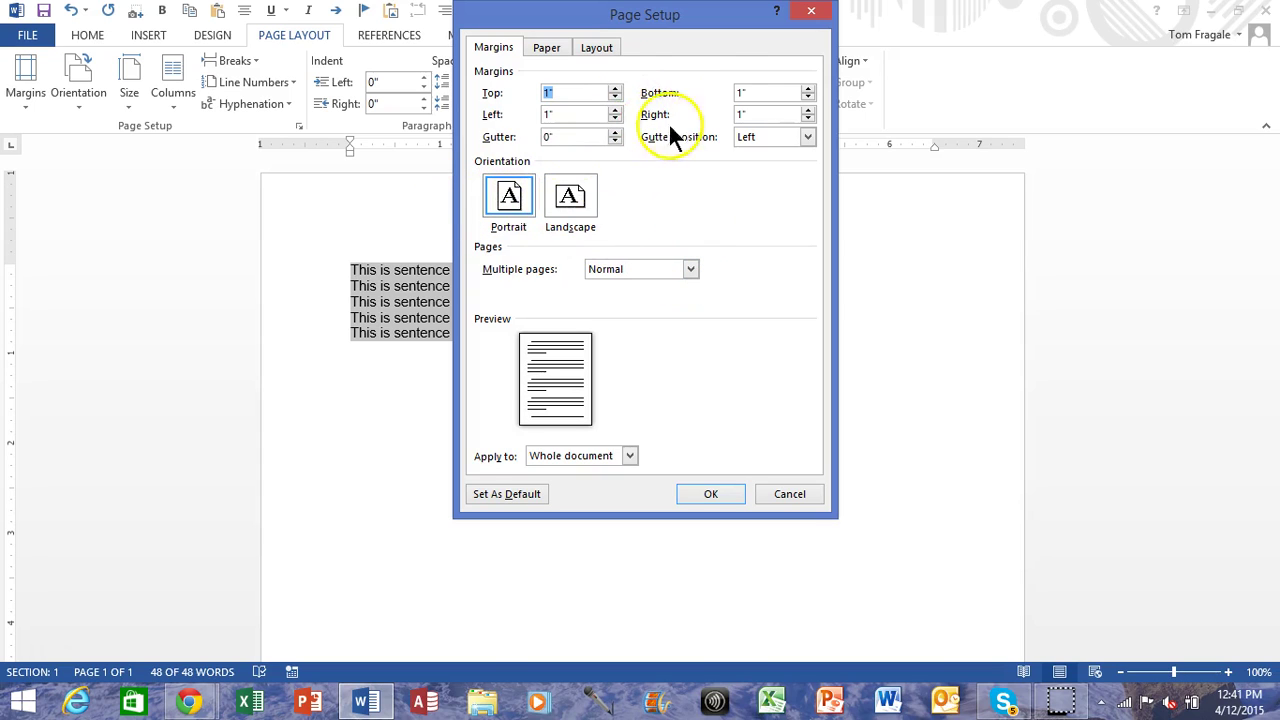
click(546, 47)
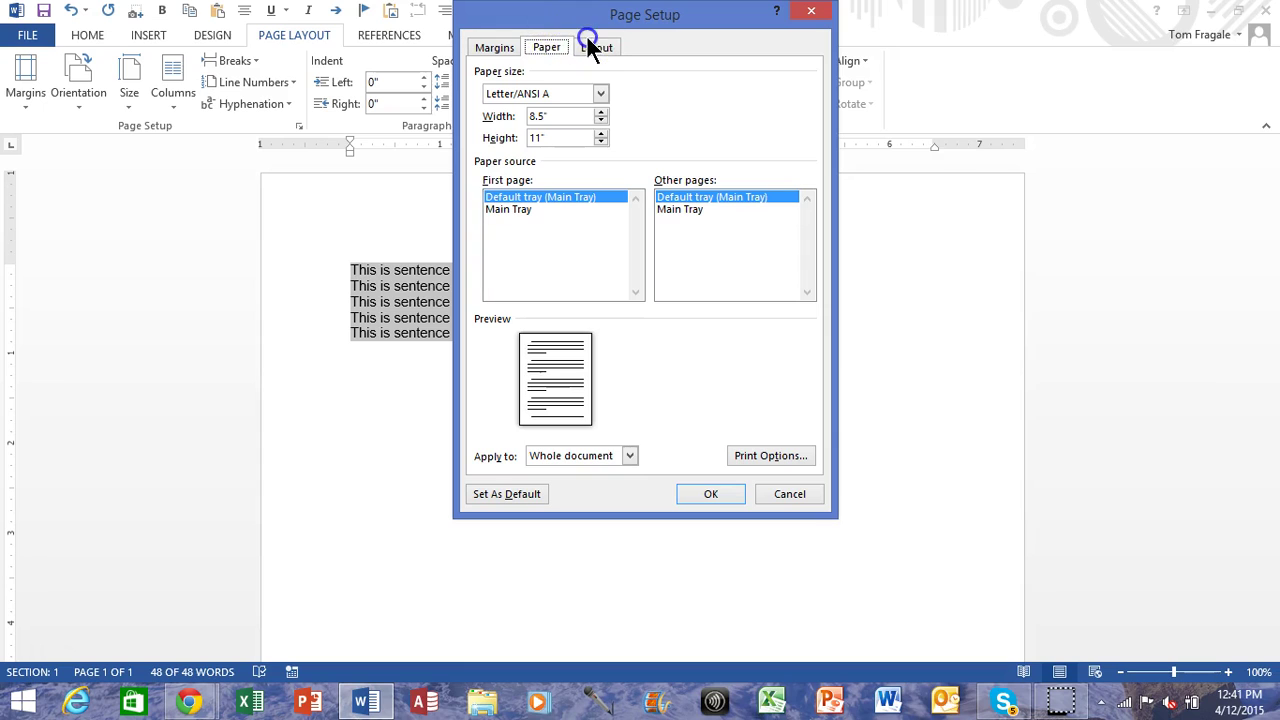
click(589, 45)
click(470, 48)
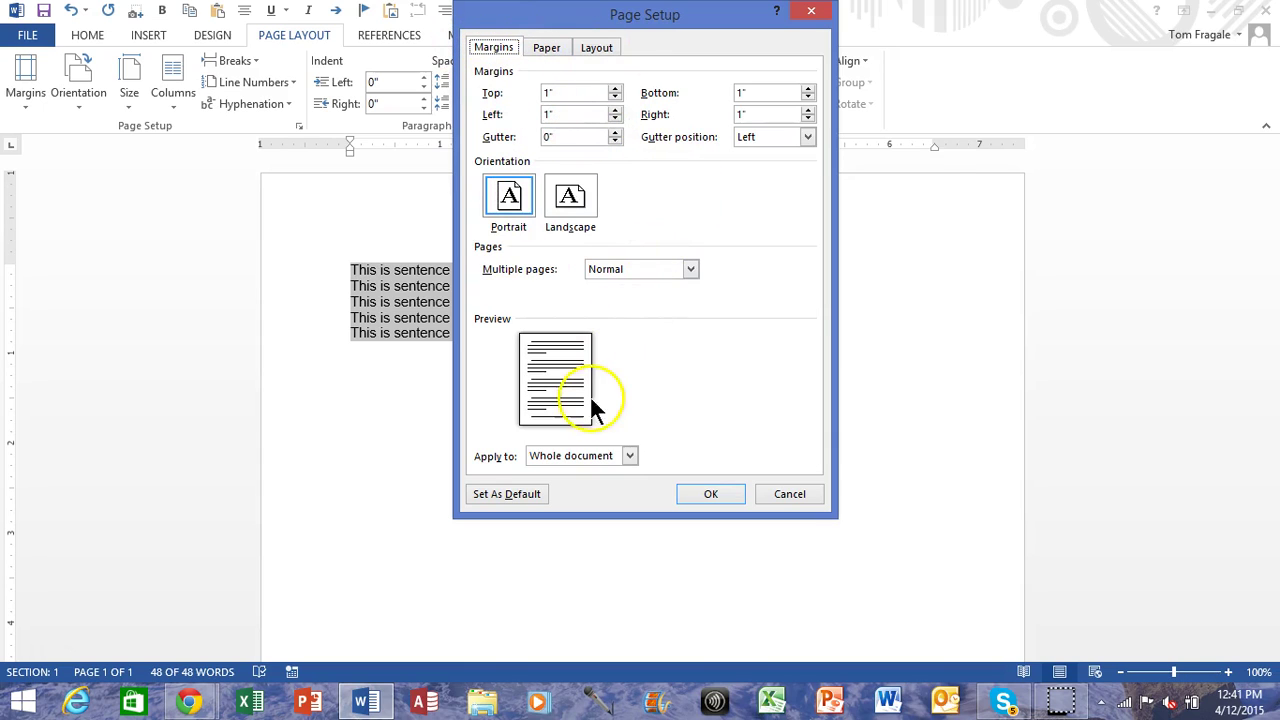
click(490, 495)
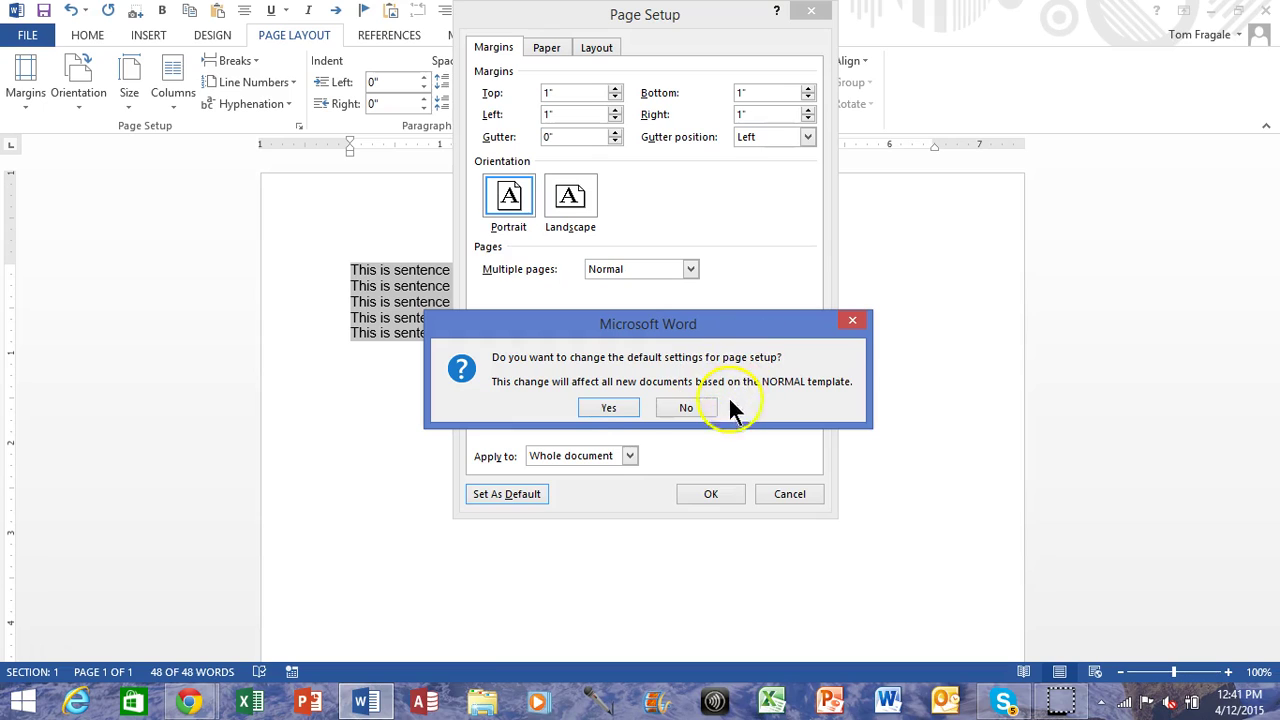
click(608, 407)
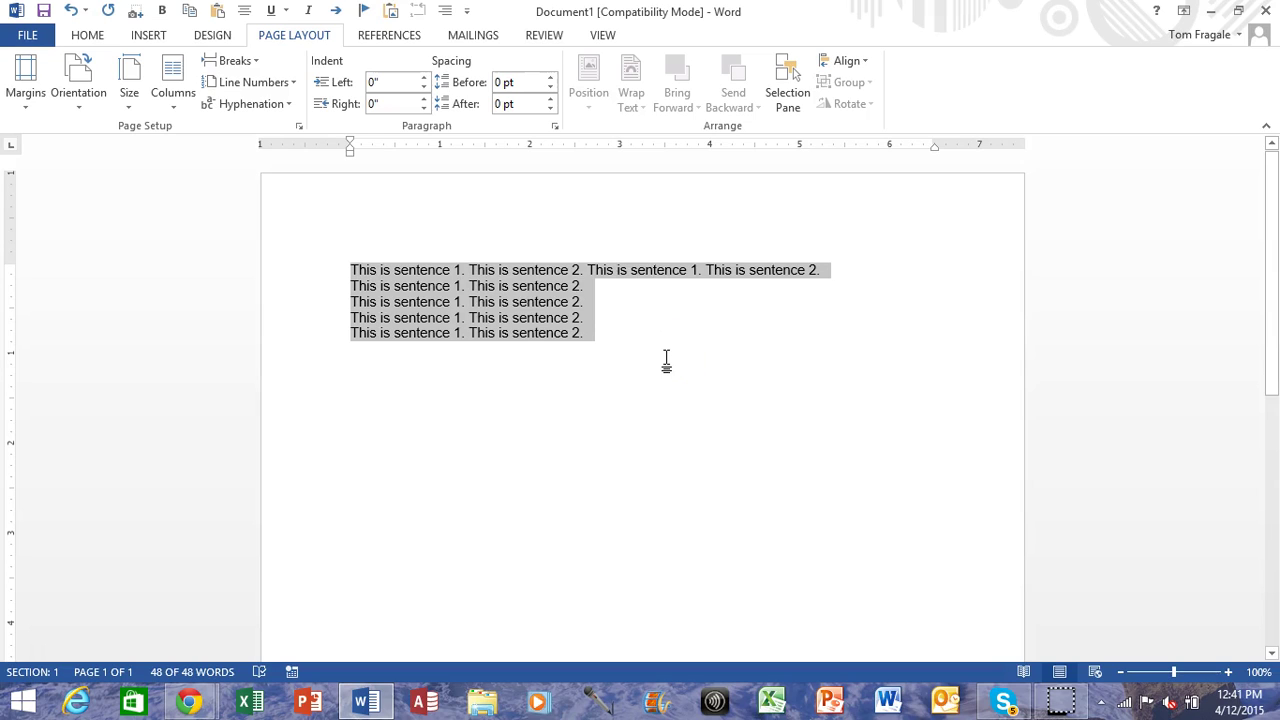
click(482, 274)
click(87, 35)
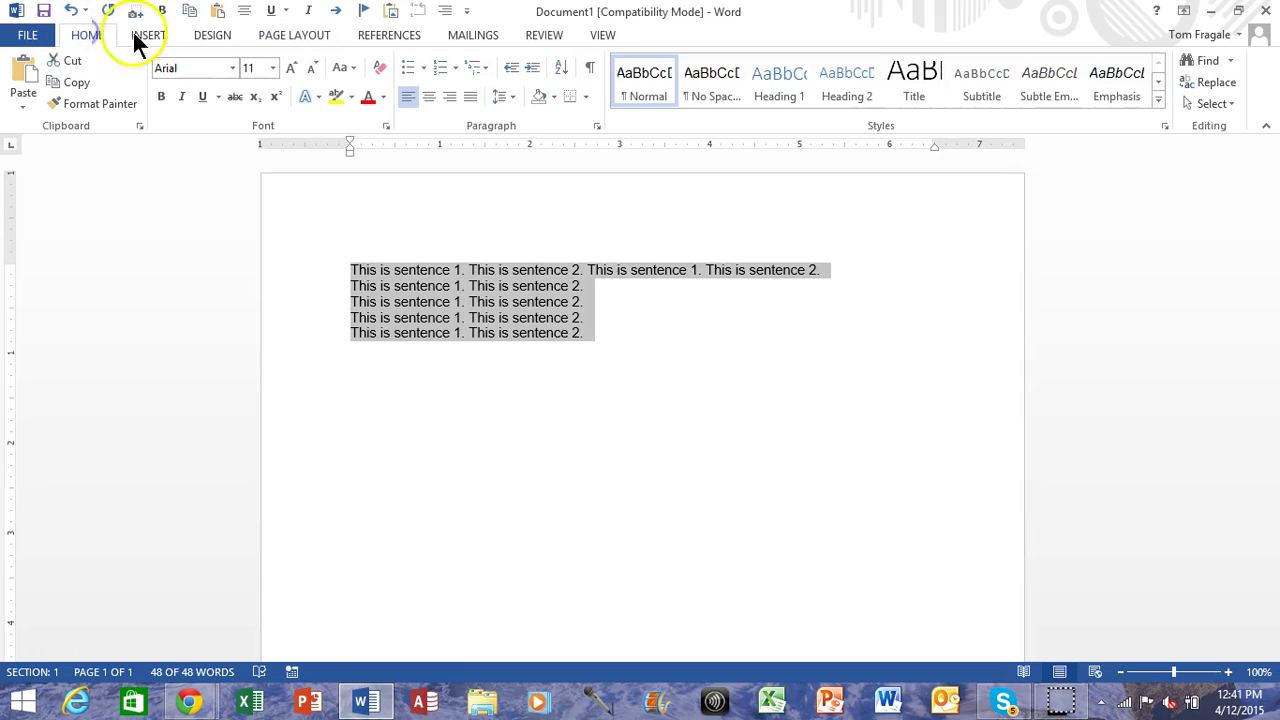
click(387, 127)
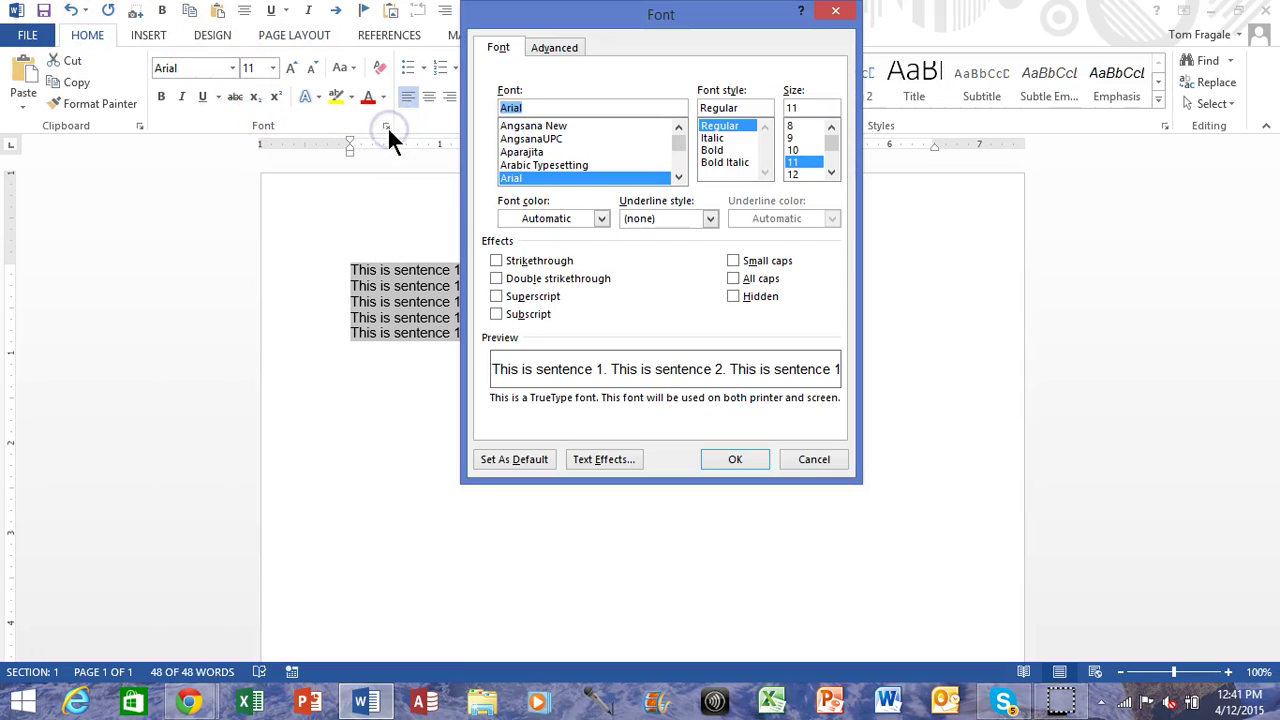
click(785, 457)
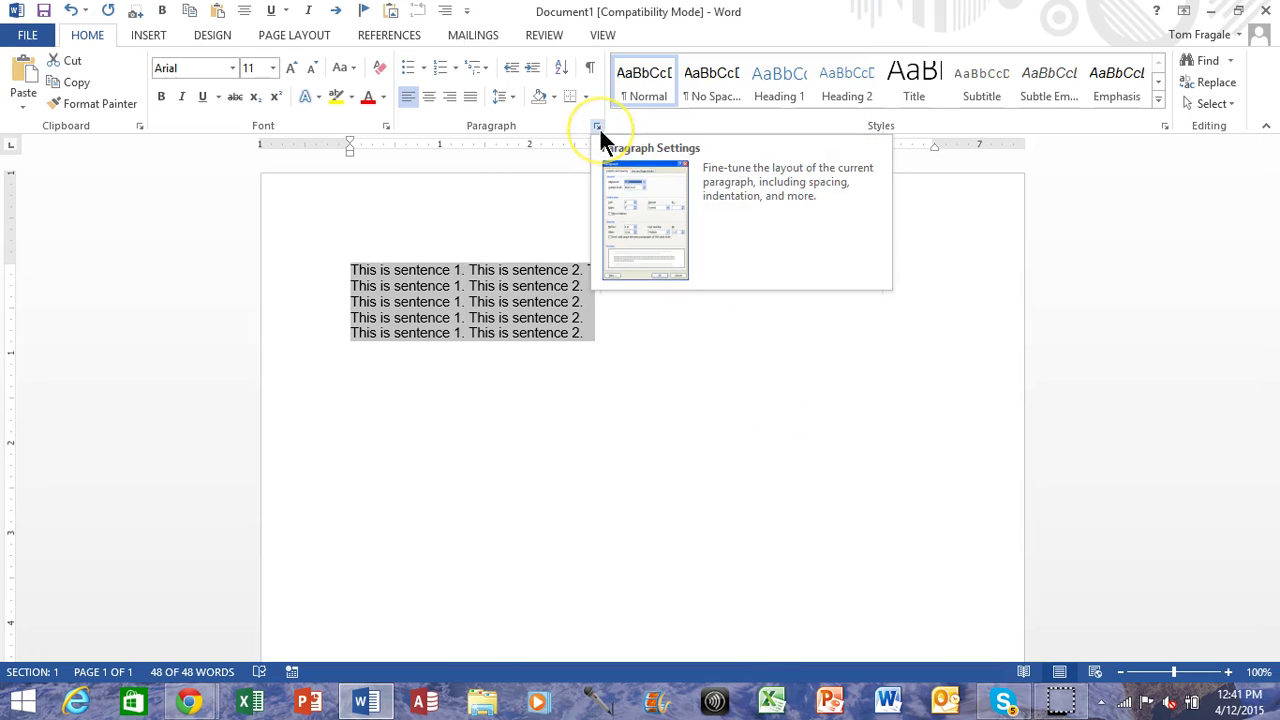
click(597, 126)
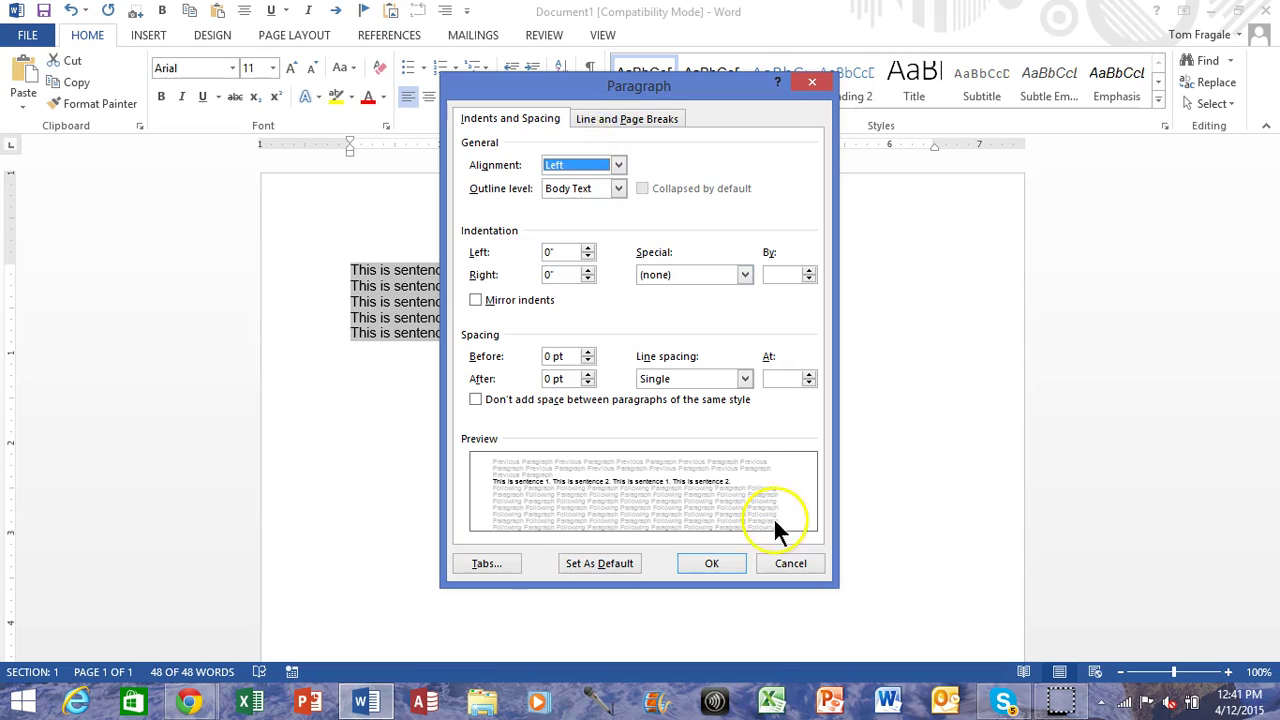
click(790, 564)
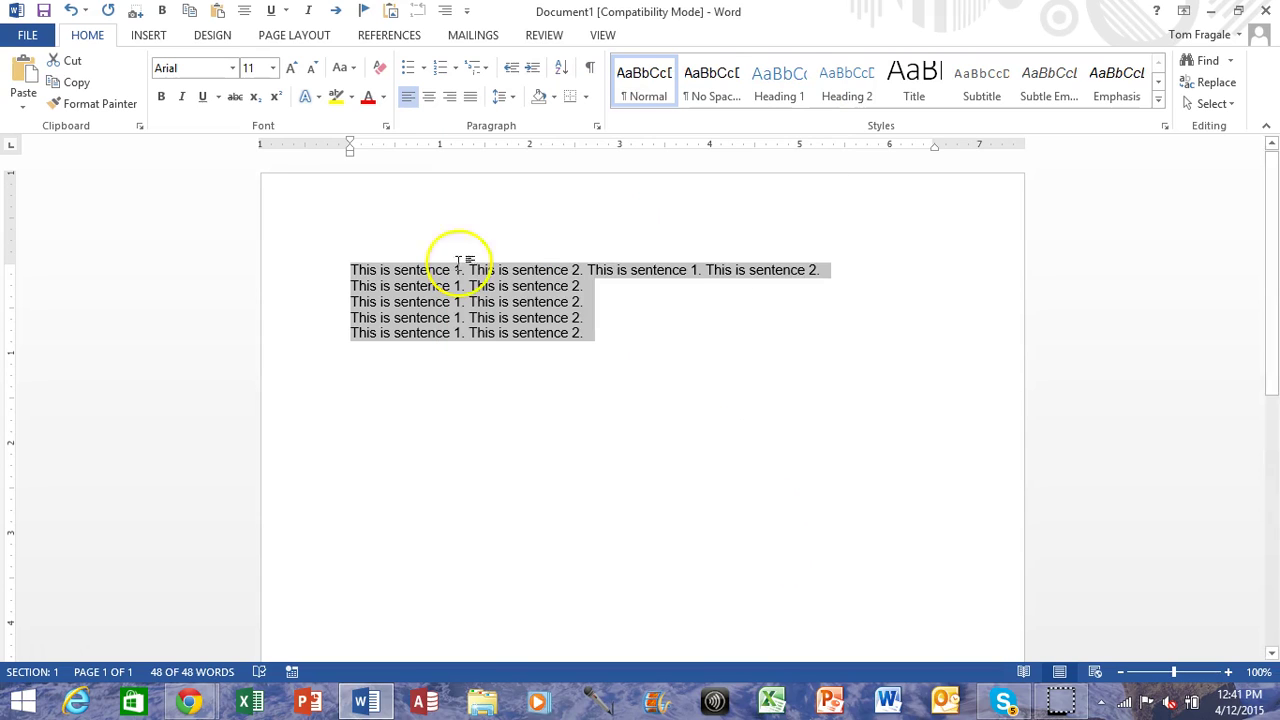
click(300, 36)
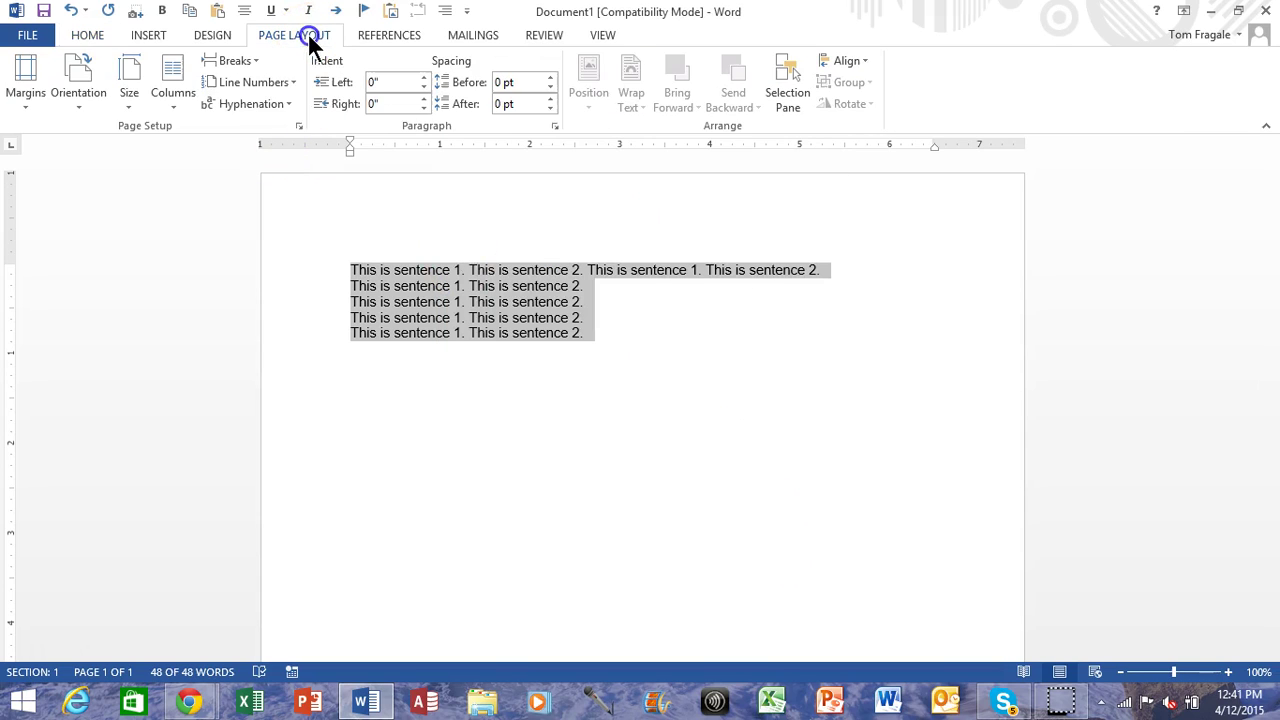
click(297, 123)
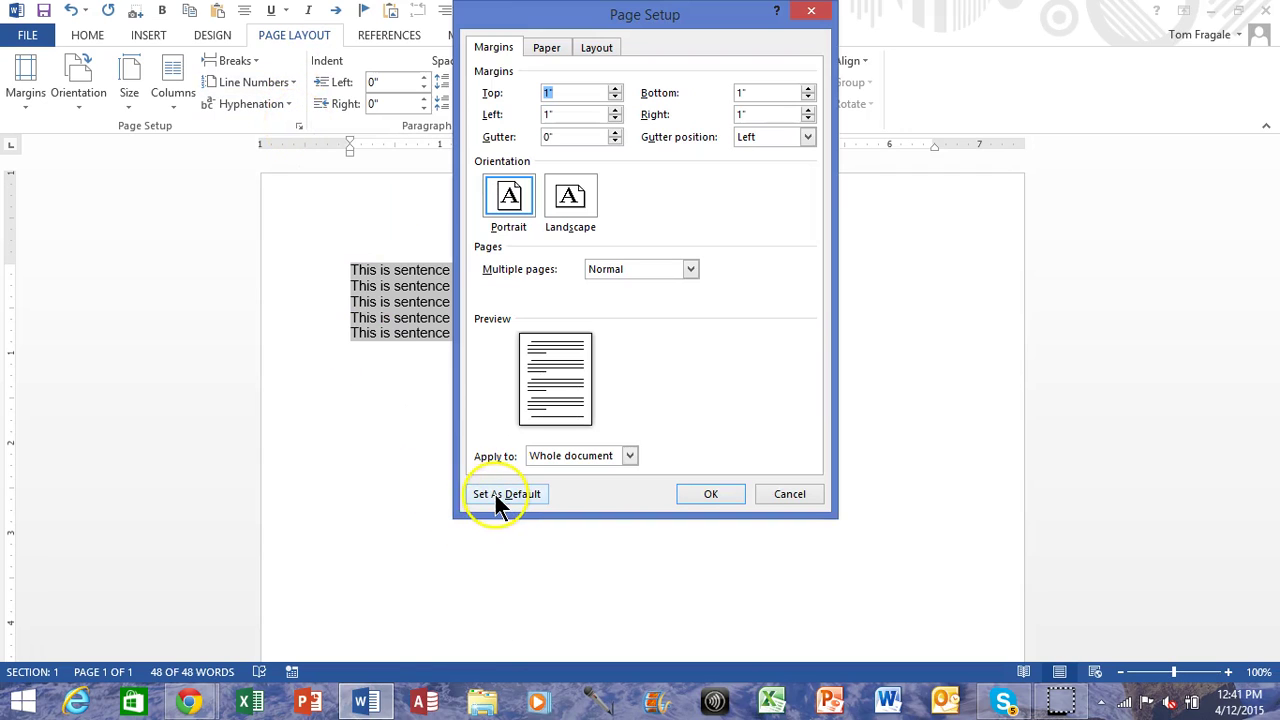
click(728, 491)
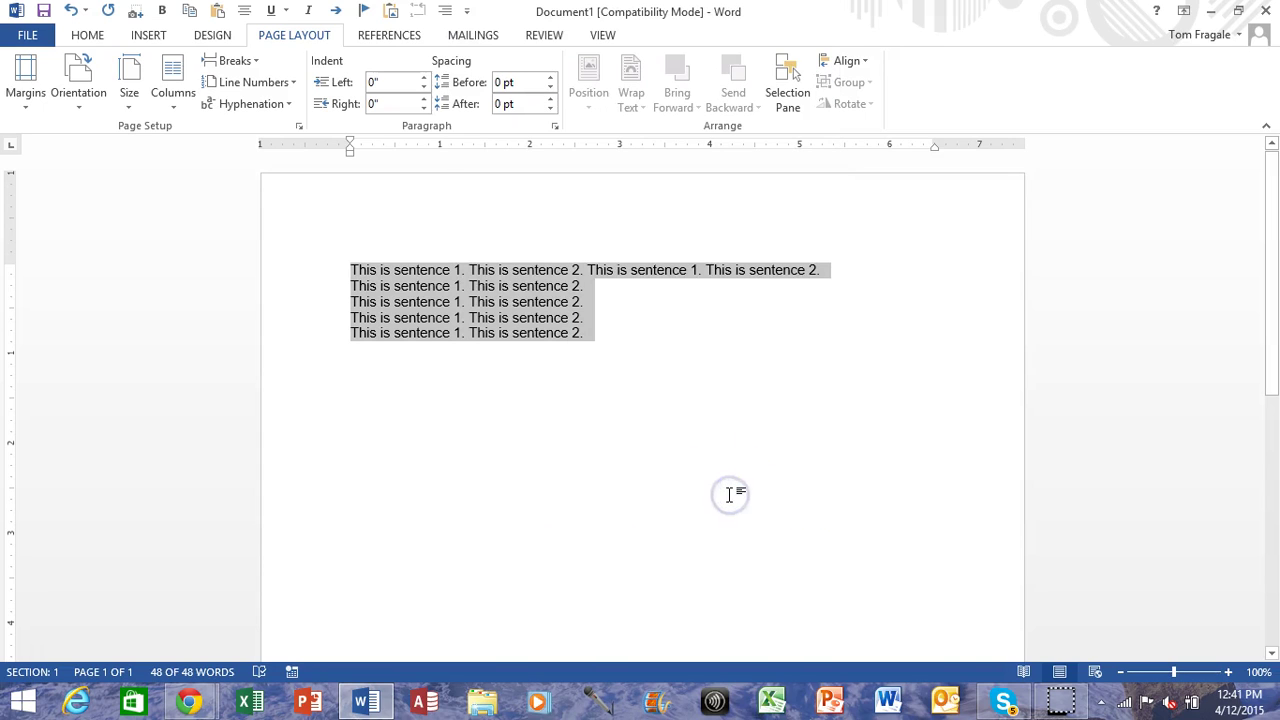